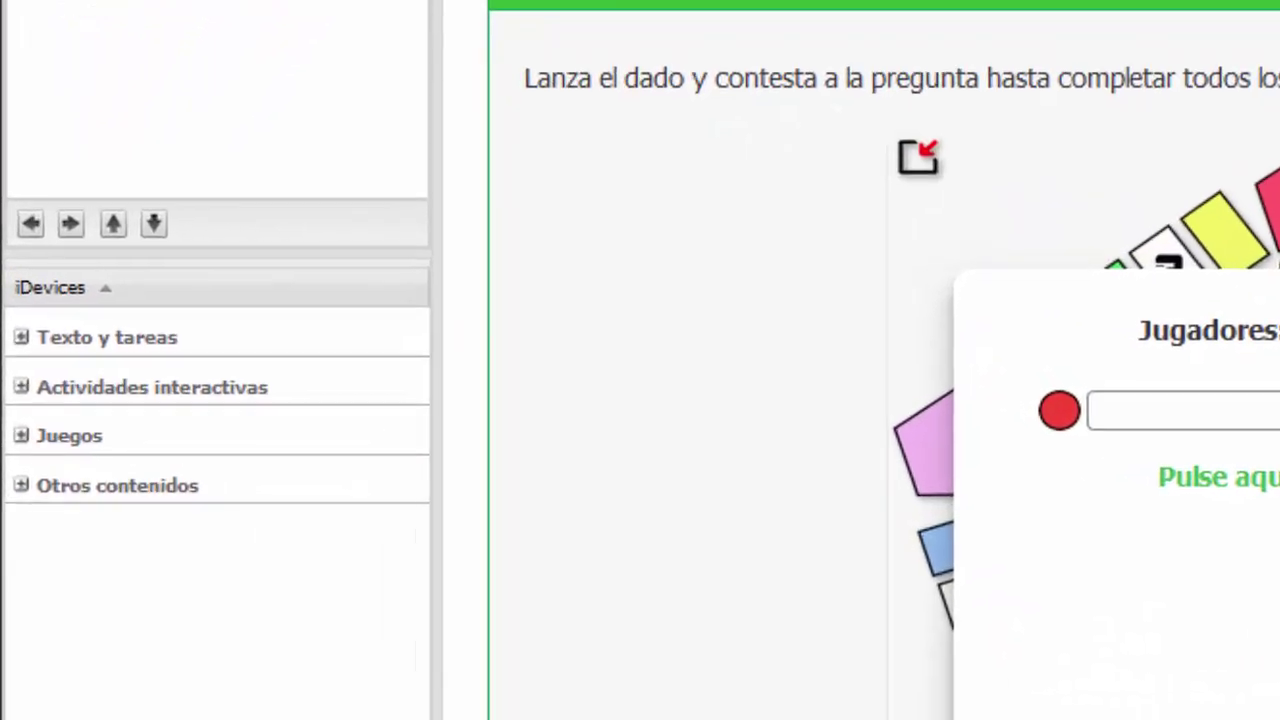
# Expand the Juegos iDevices, set the Trivial game to 2 players and enter each player's name.
pyautogui.click(24, 437)
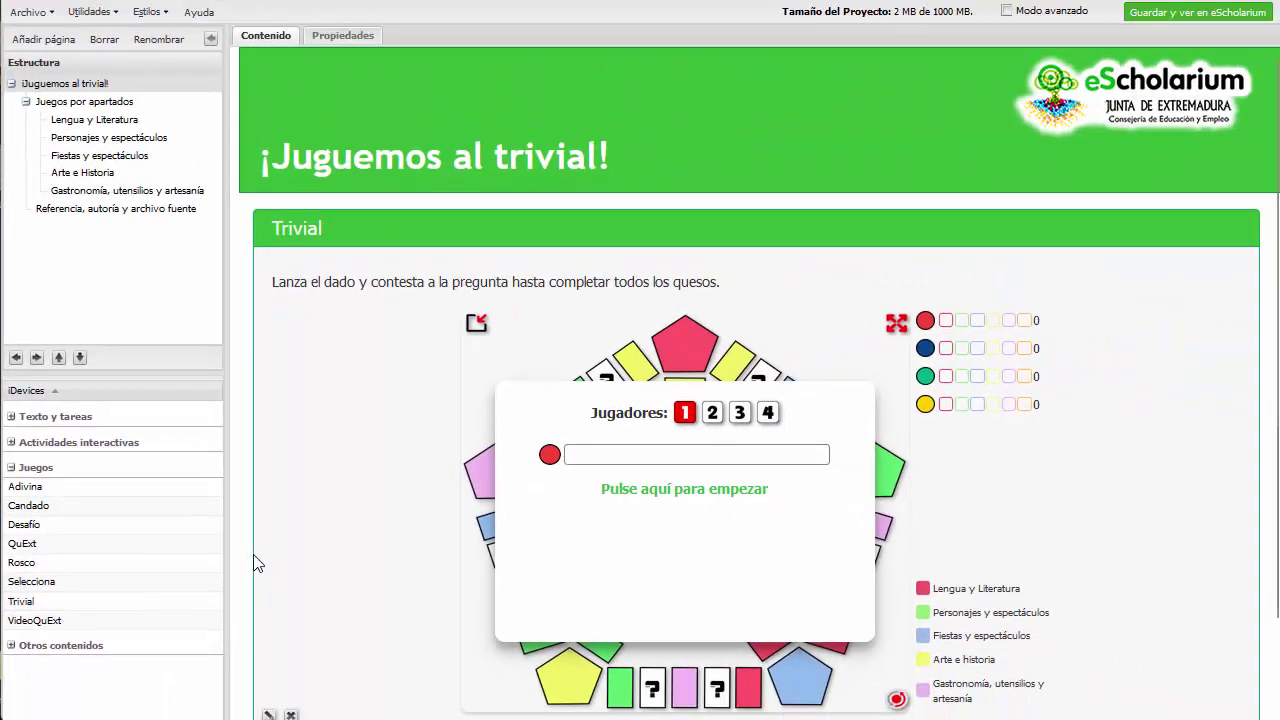
pyautogui.scroll(-2, 255, 565)
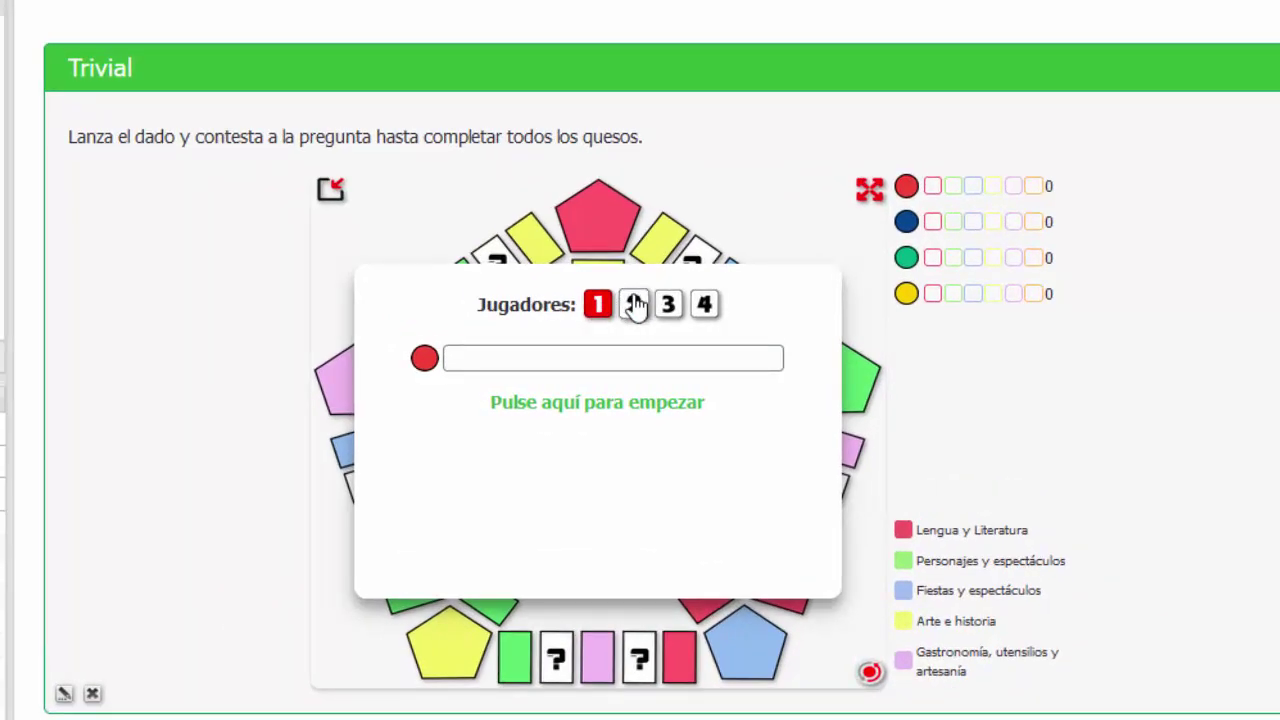
pyautogui.click(635, 305)
pyautogui.click(631, 357)
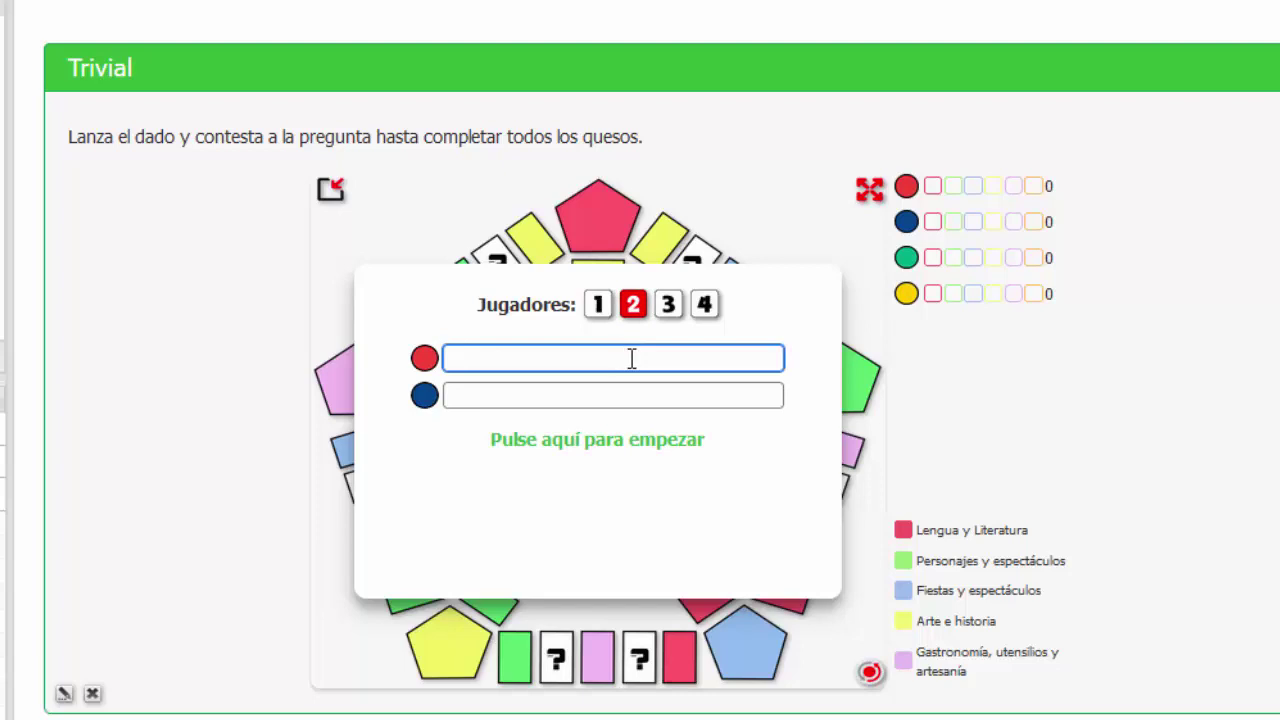
pyautogui.press('Tab')
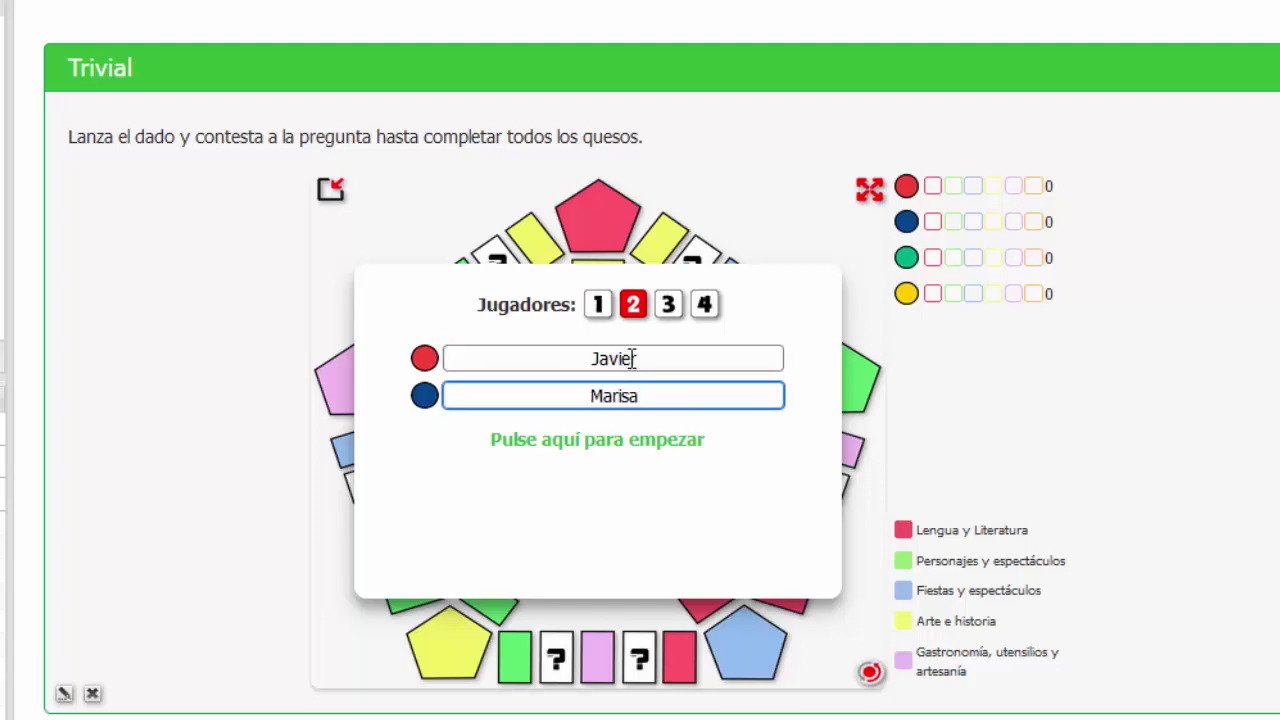
# Start the two-player game, roll the dice and move the red token to the red Lengua y Literatura pentagon.
pyautogui.click(676, 446)
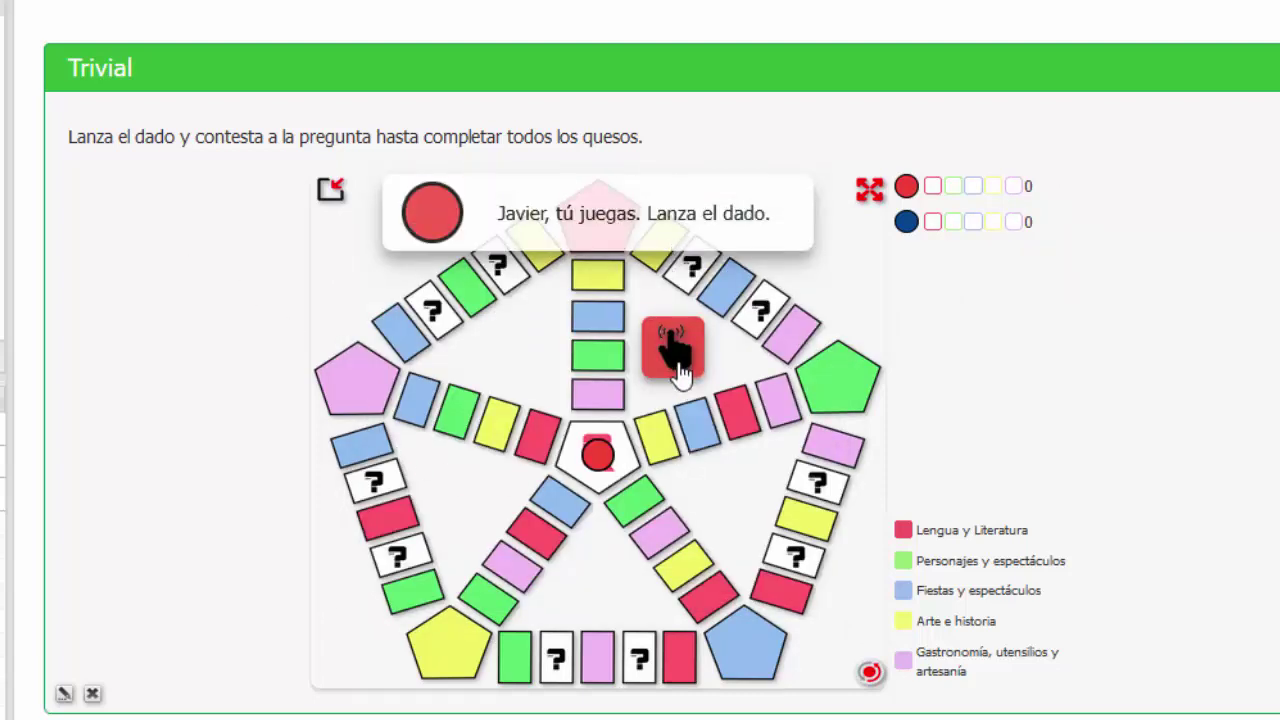
pyautogui.click(677, 366)
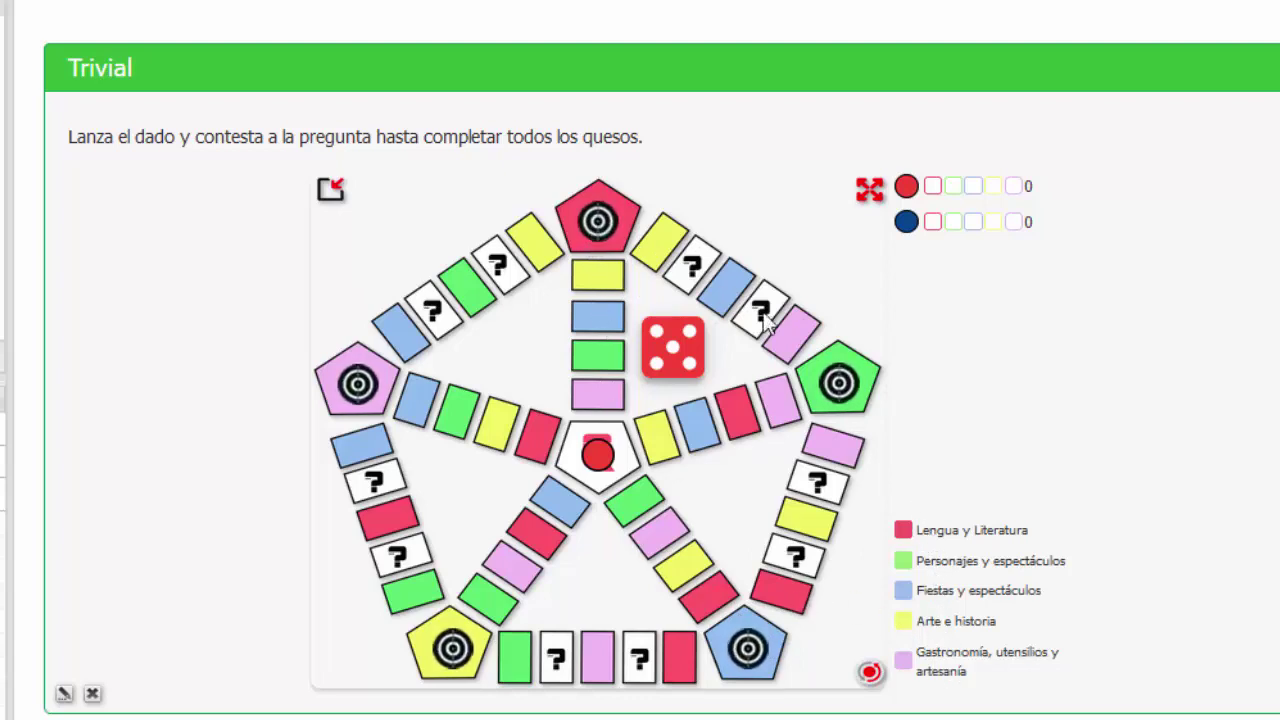
pyautogui.click(596, 218)
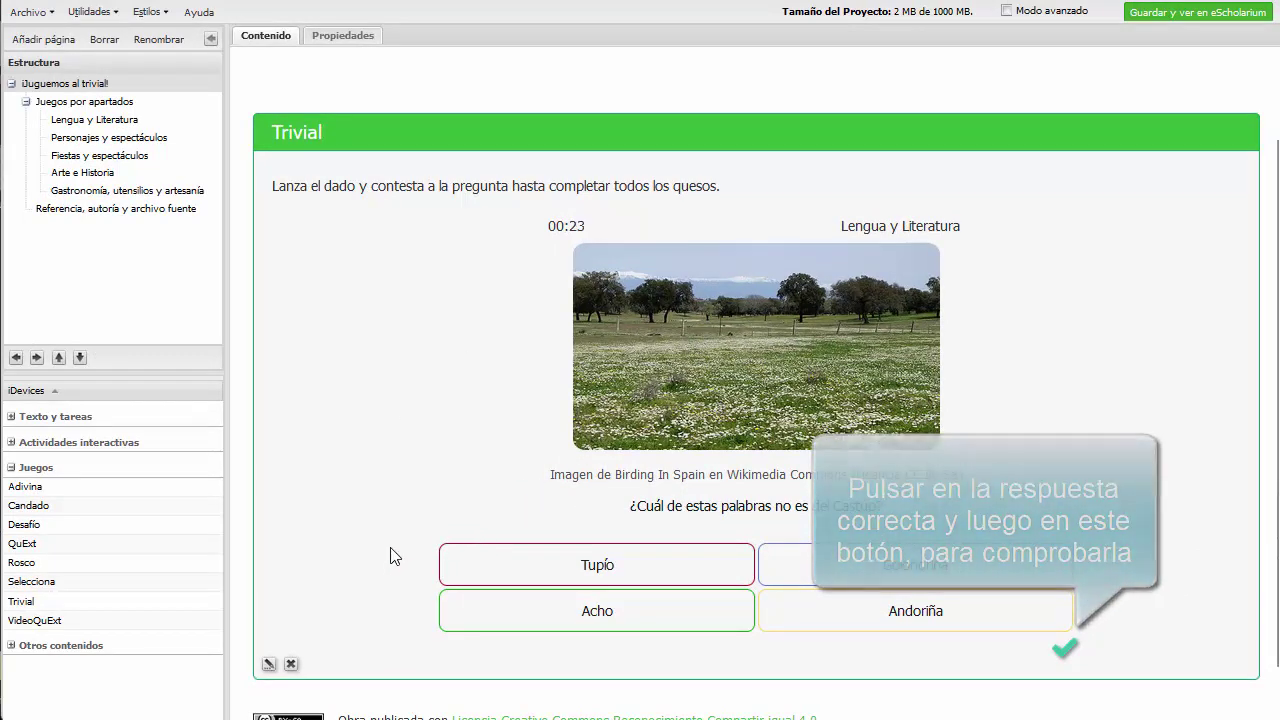
# Open the Trivial activity for editing and expand its Instrucciones and Opciones sections.
pyautogui.click(268, 665)
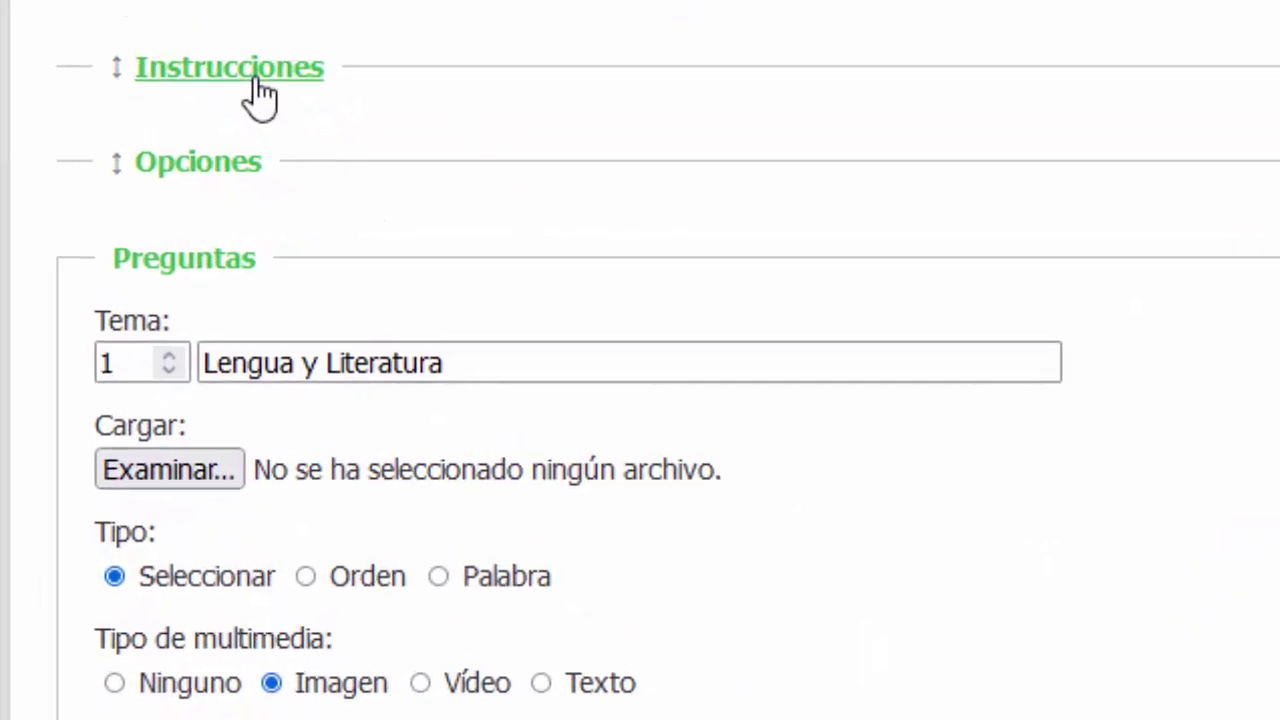
pyautogui.click(262, 87)
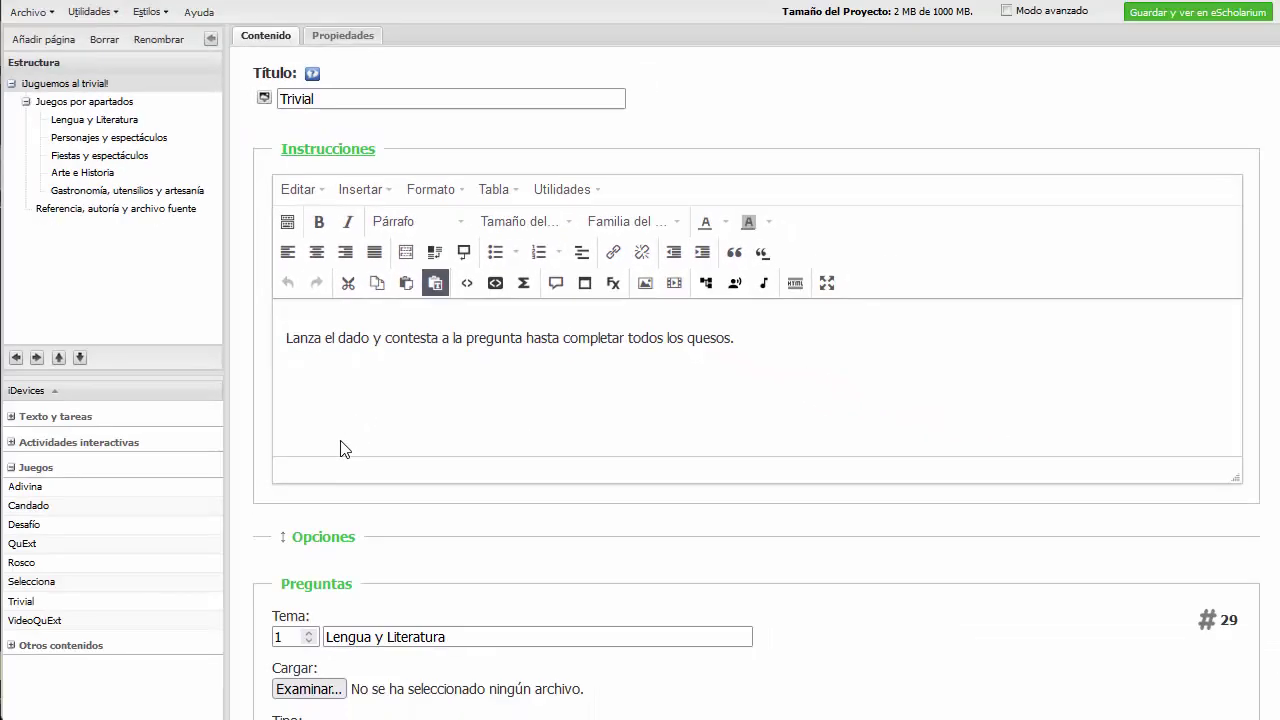
pyautogui.click(316, 540)
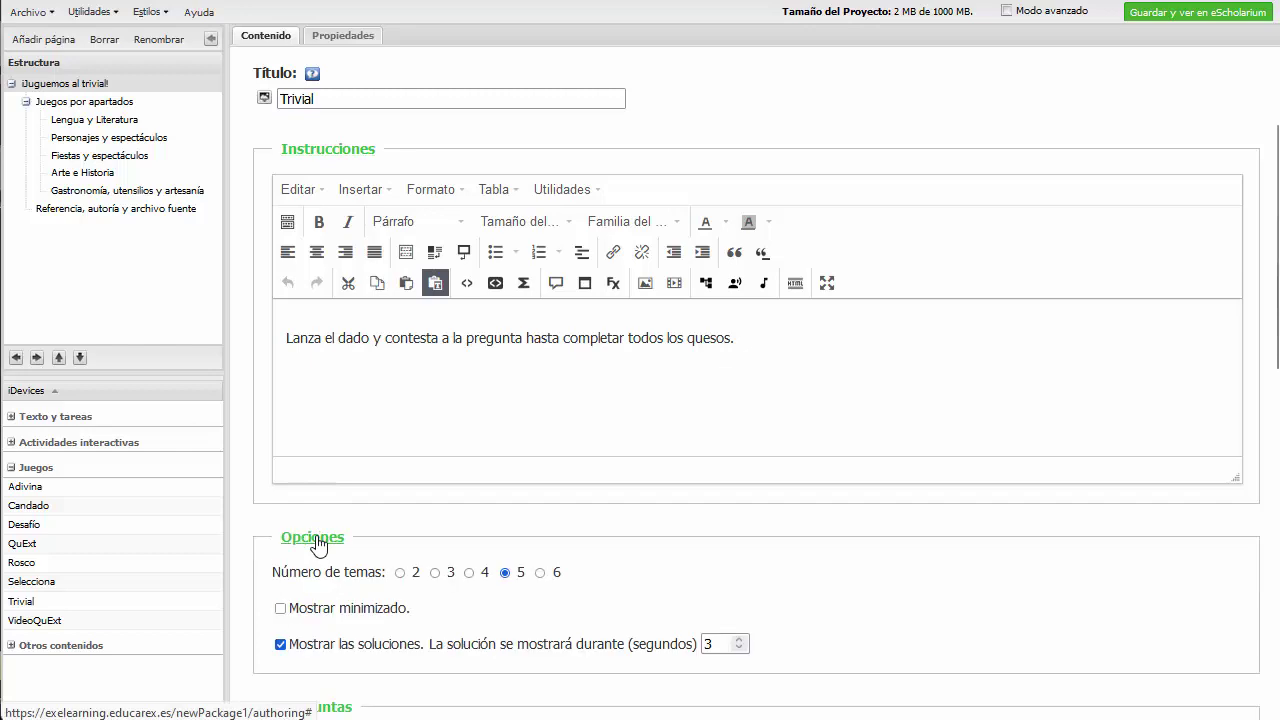
# Examine the Trivial's options and the question settings of the Lengua y Literatura topic, browsing from the first question to the third.
pyautogui.scroll(-3, 433, 477)
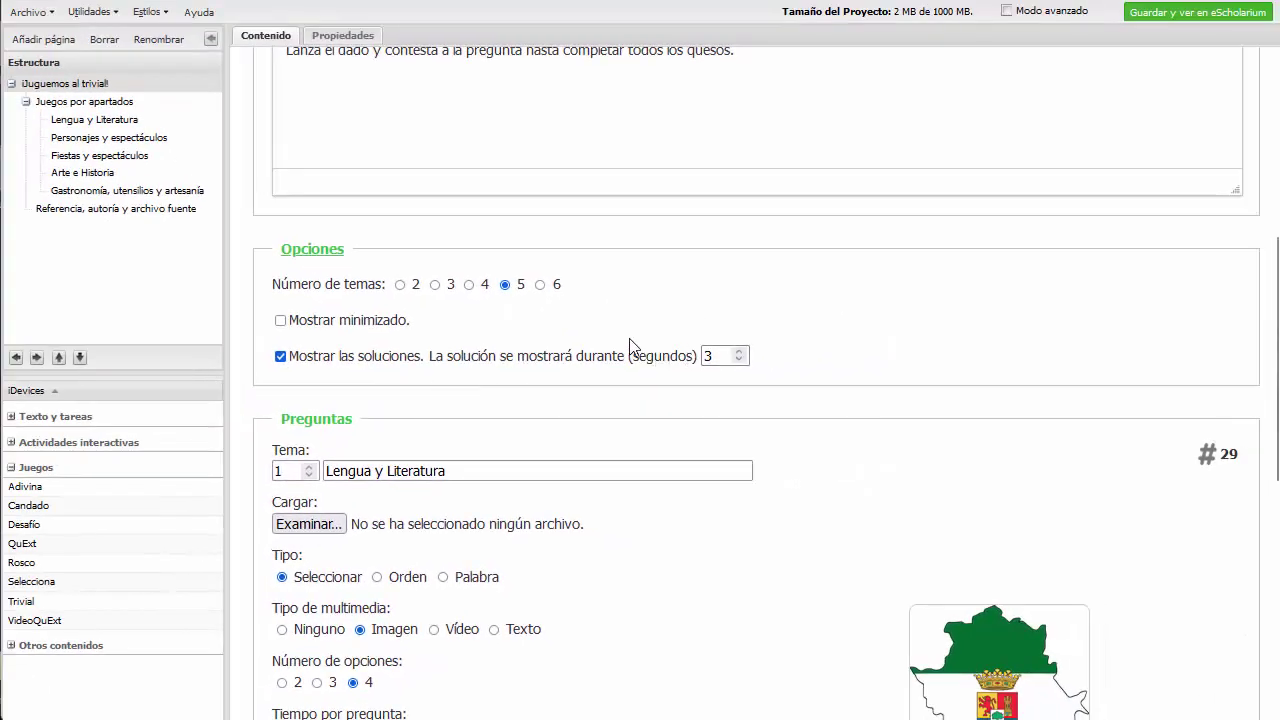
pyautogui.scroll(-5, 630, 338)
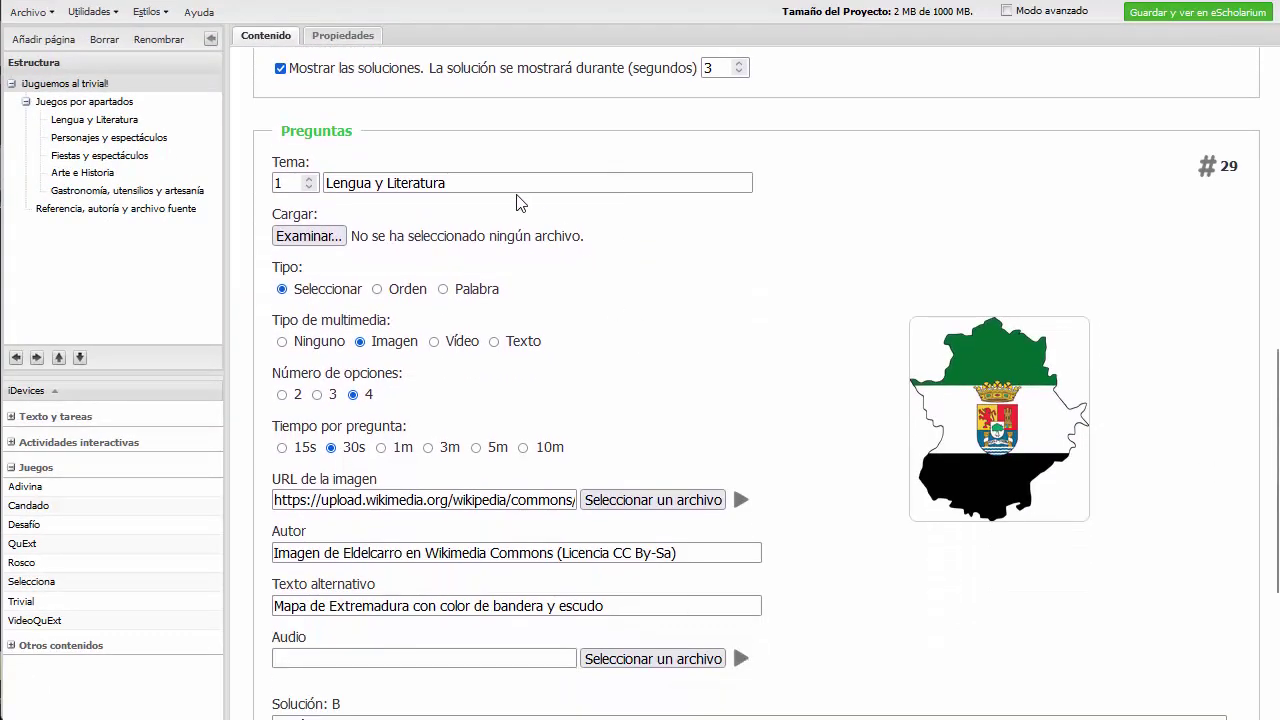
pyautogui.scroll(-2, 450, 265)
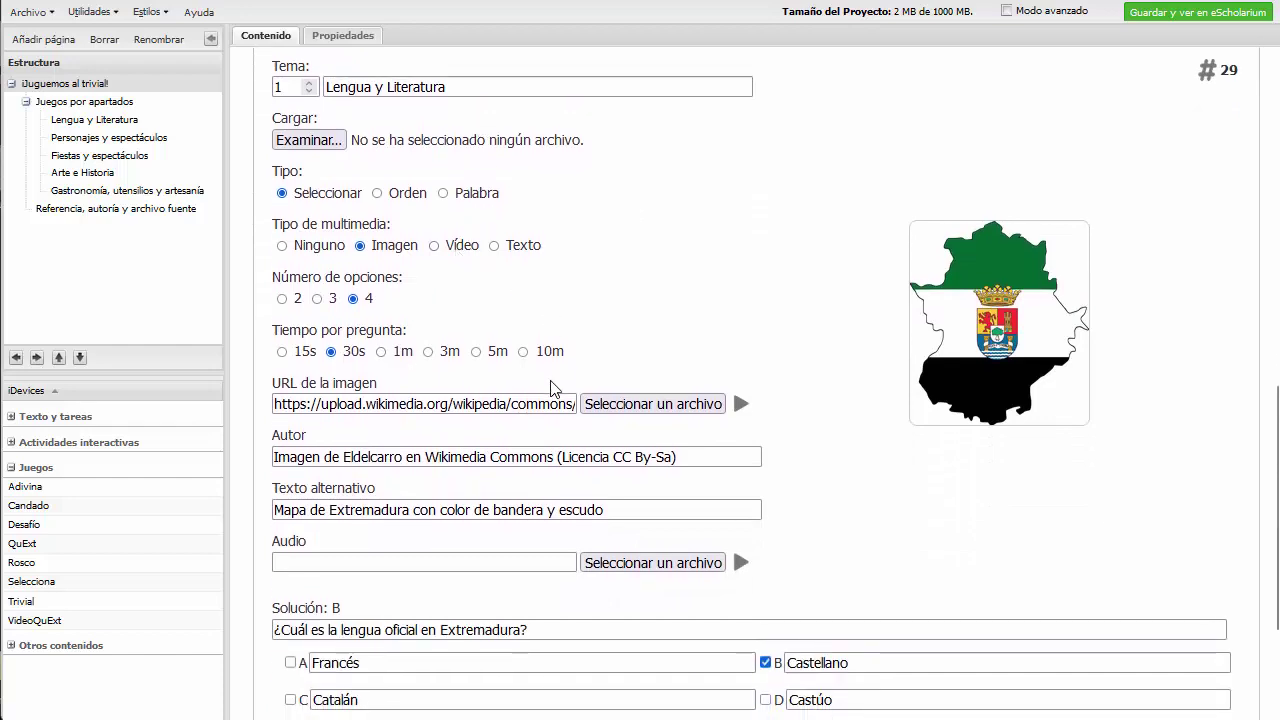
pyautogui.scroll(-3, 555, 388)
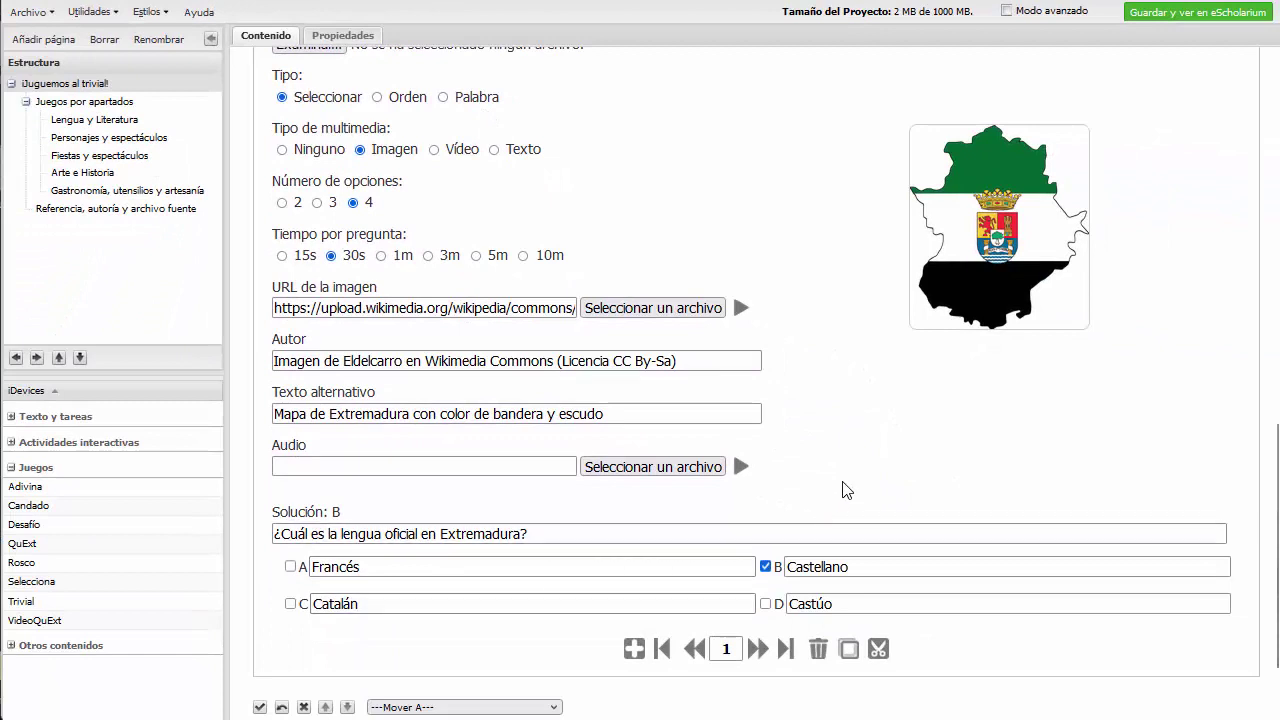
pyautogui.scroll(5, 843, 490)
pyautogui.scroll(-2, 843, 490)
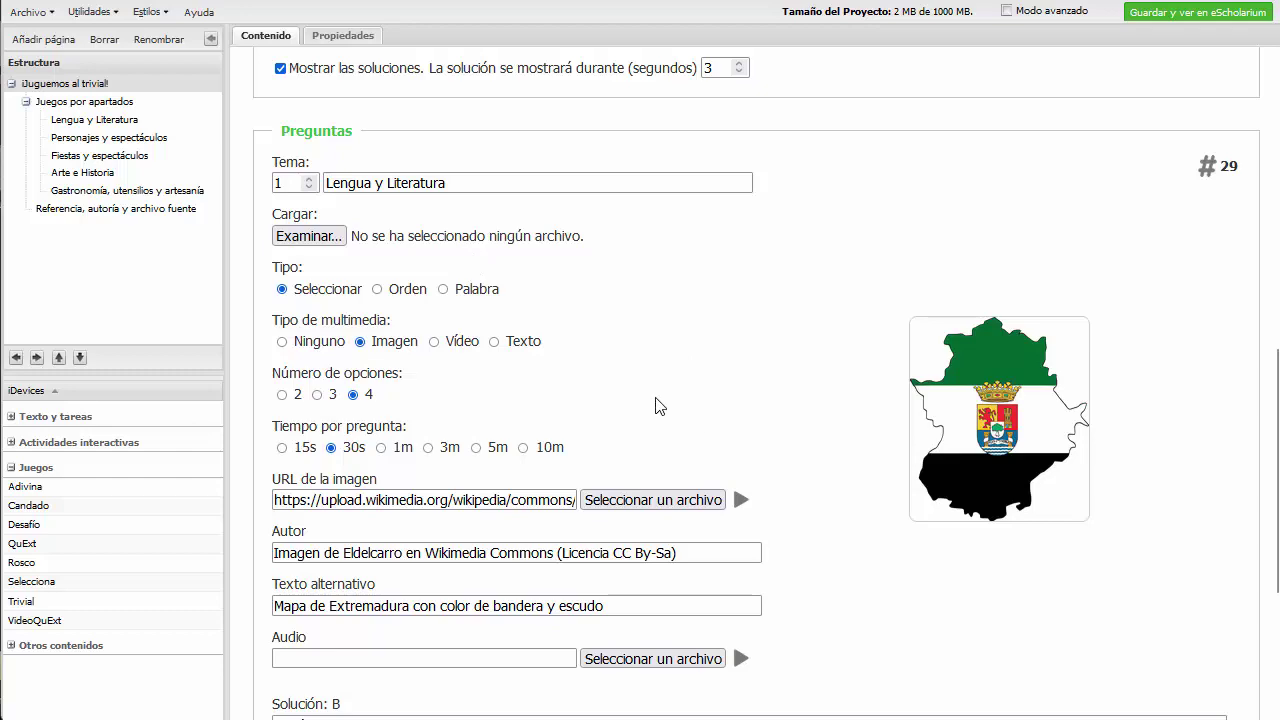
pyautogui.scroll(-3, 427, 576)
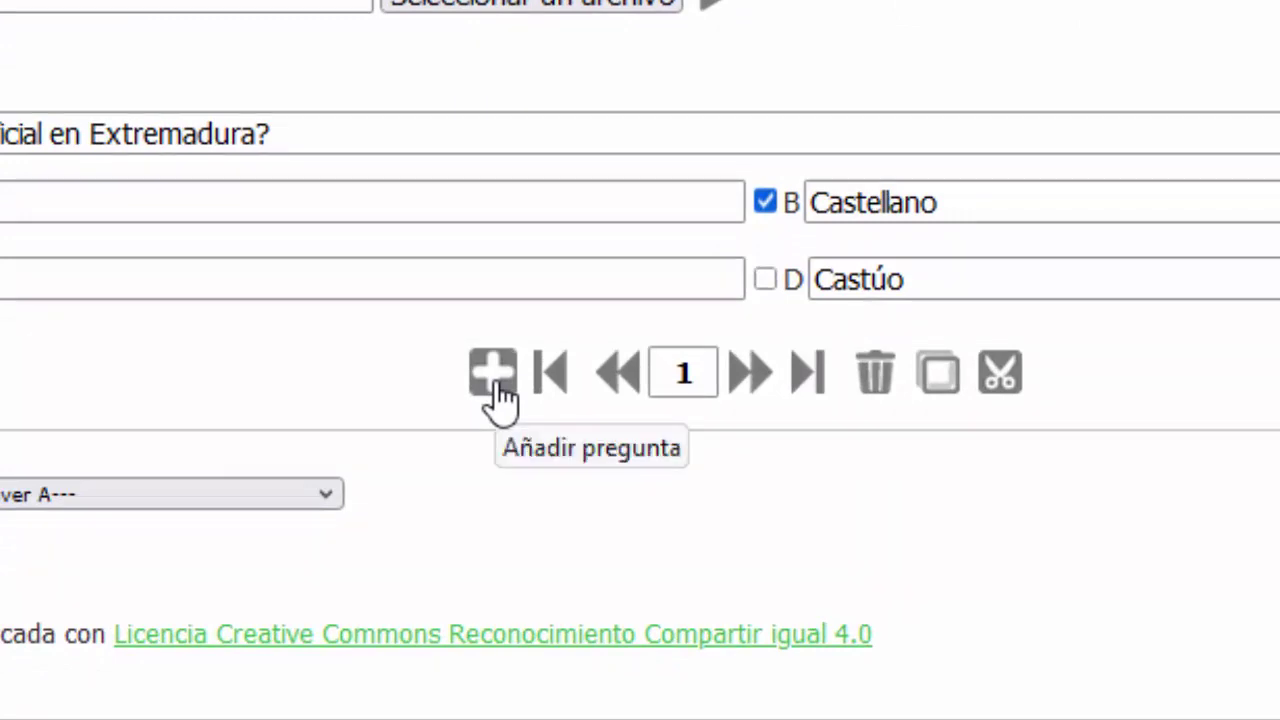
pyautogui.click(750, 376)
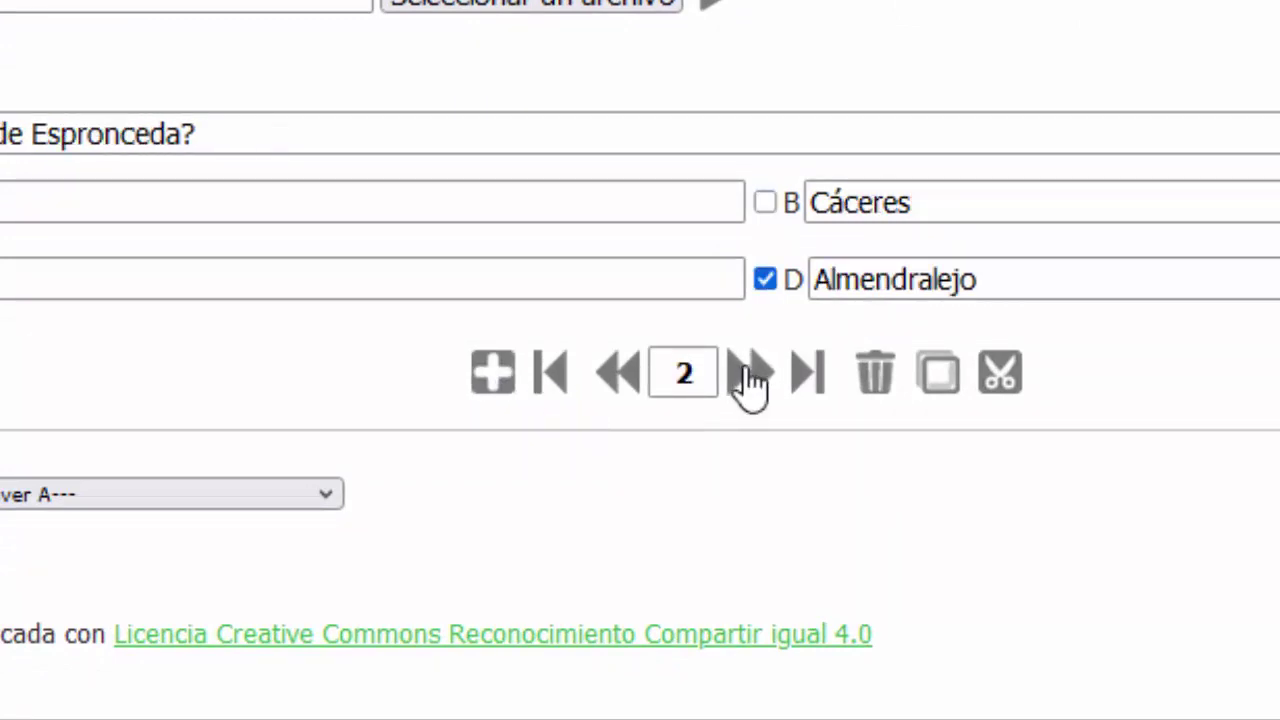
pyautogui.click(750, 376)
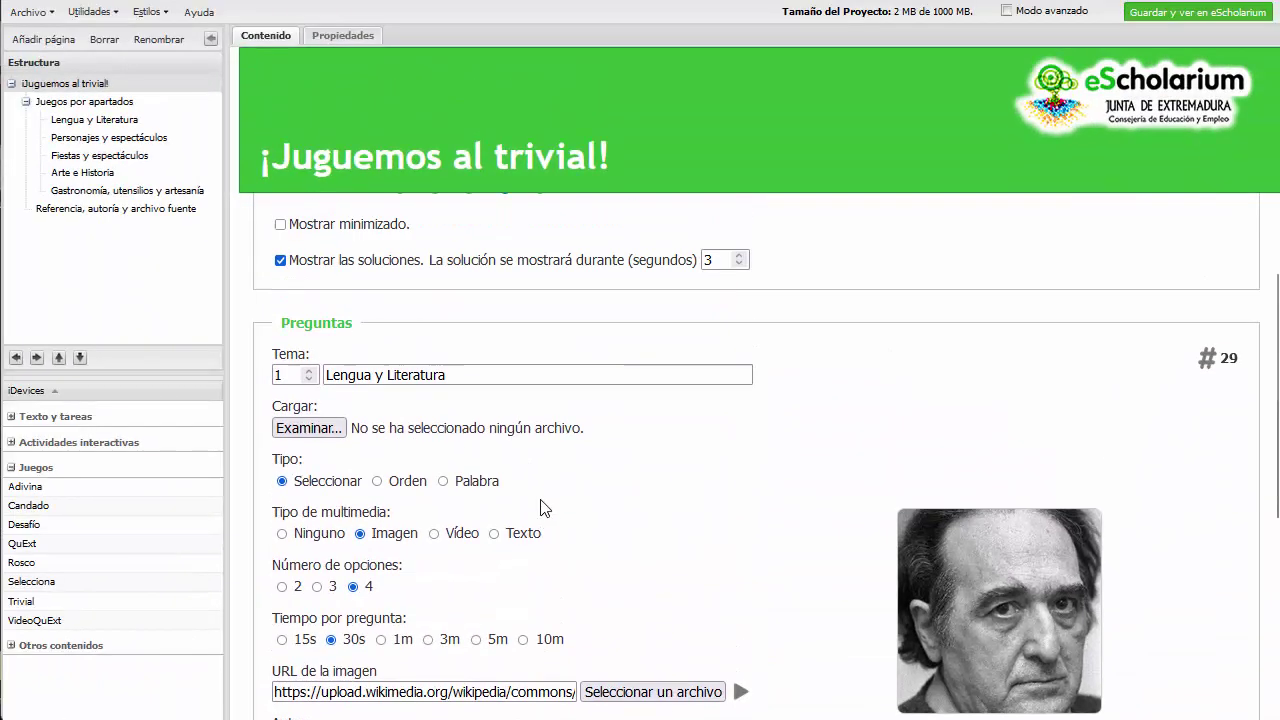
# Enable advanced mode and show the Trivial's import/export settings.
pyautogui.scroll(8, 540, 509)
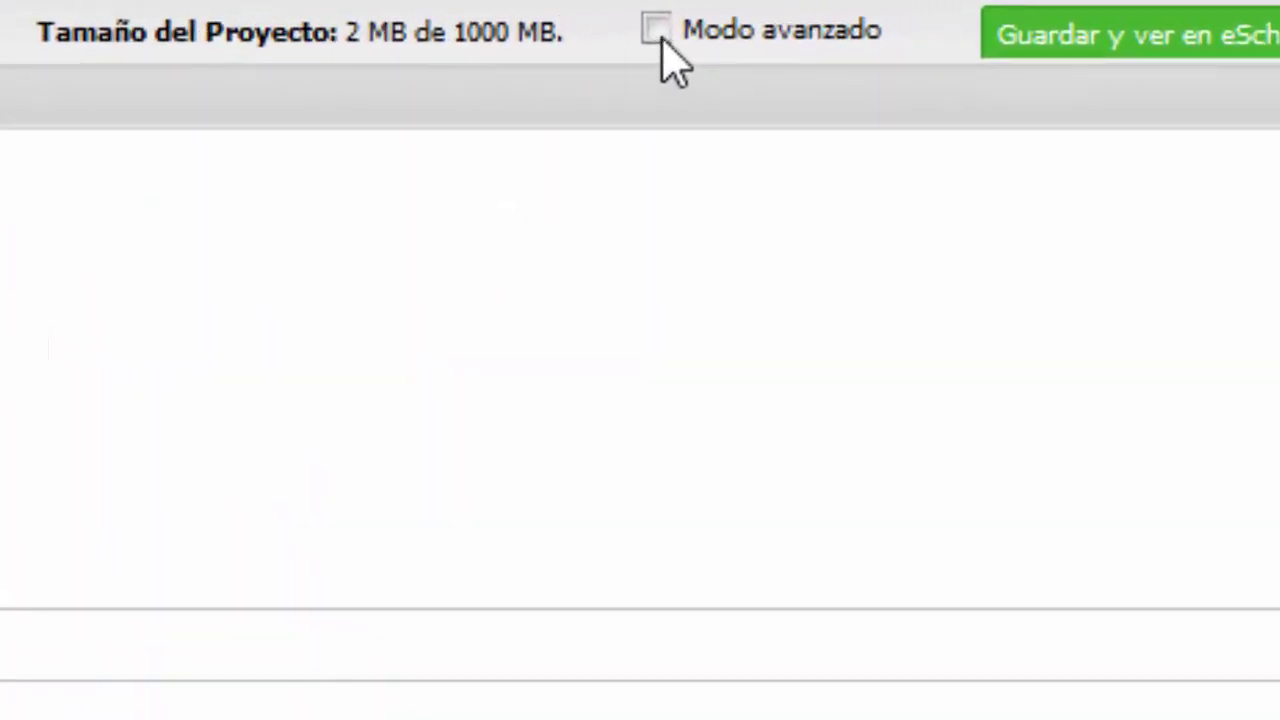
pyautogui.click(667, 29)
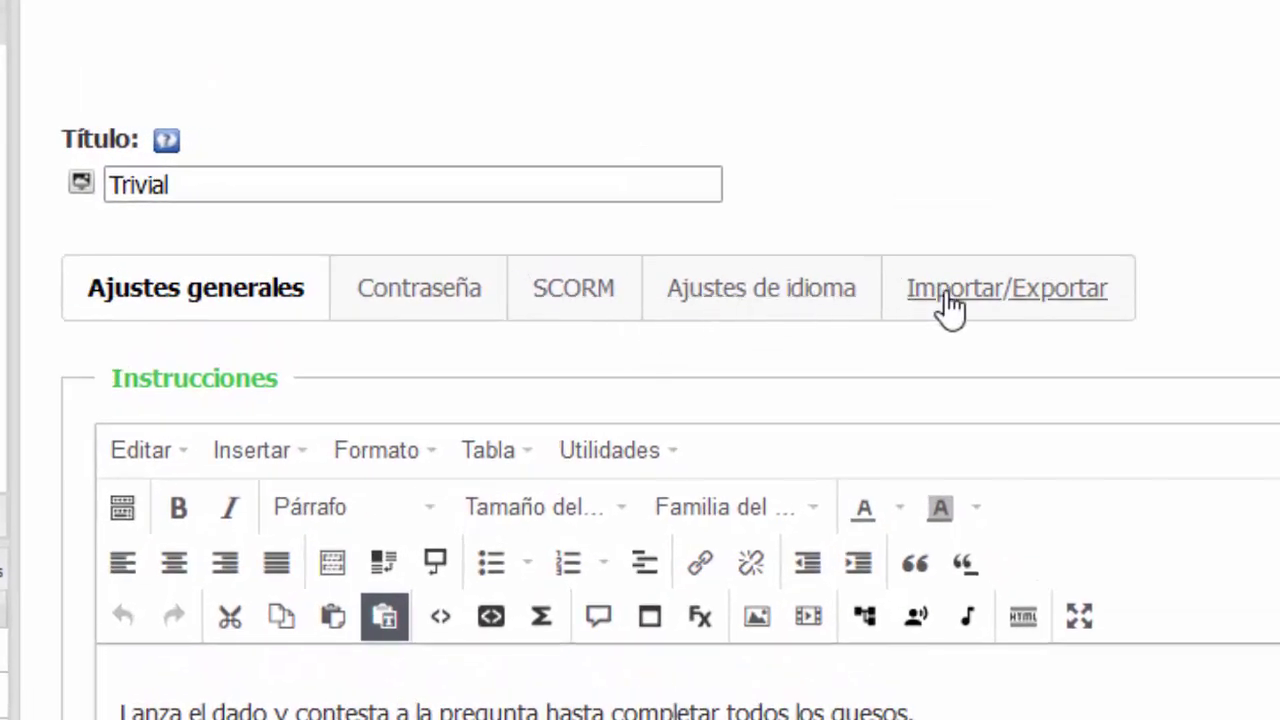
pyautogui.click(948, 308)
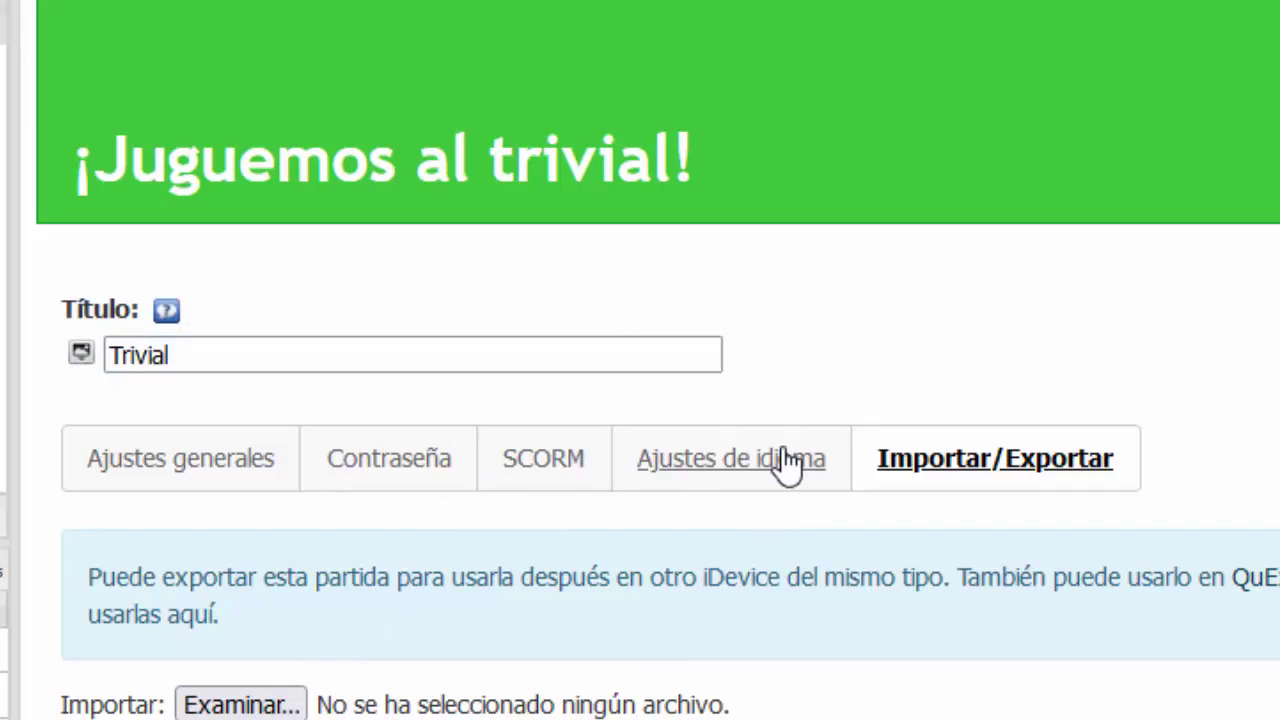
# Set the custom language text for "Pulse aquí para empezar" to "¡Venga, vamos a jugar!" and save the Trivial activity.
pyautogui.click(785, 462)
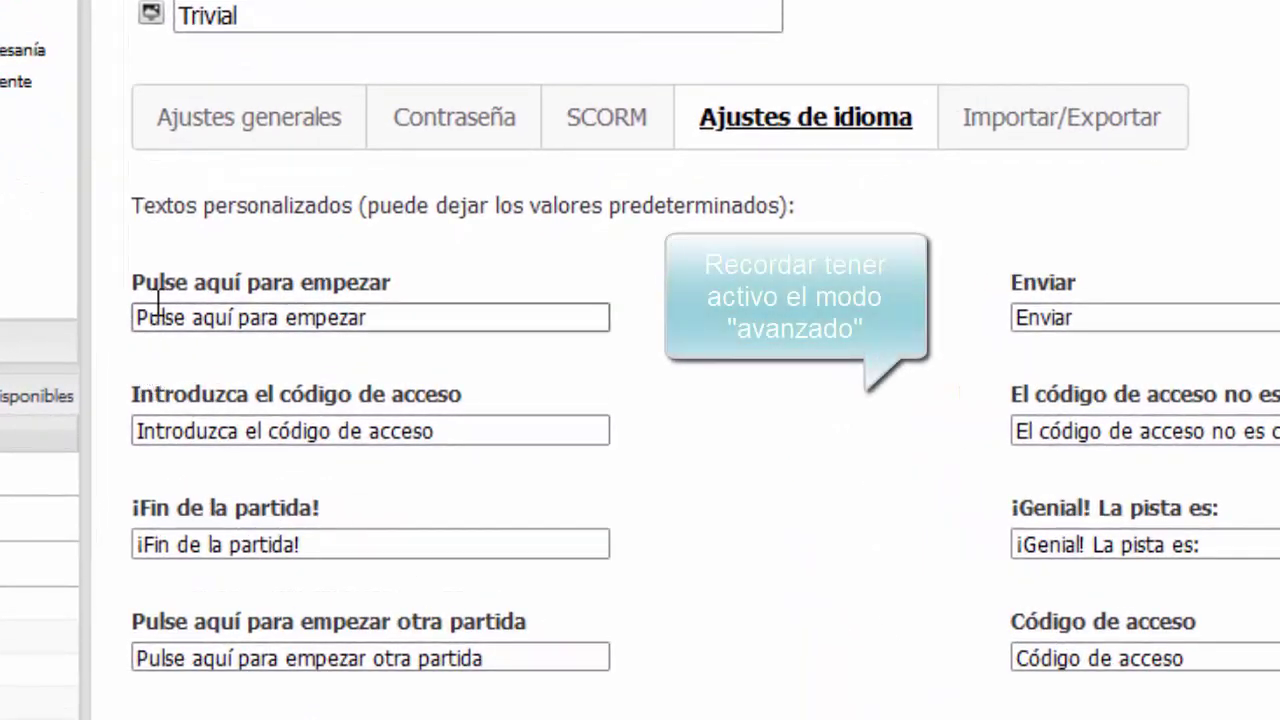
pyautogui.tripleClick(290, 311)
pyautogui.write('¡V')
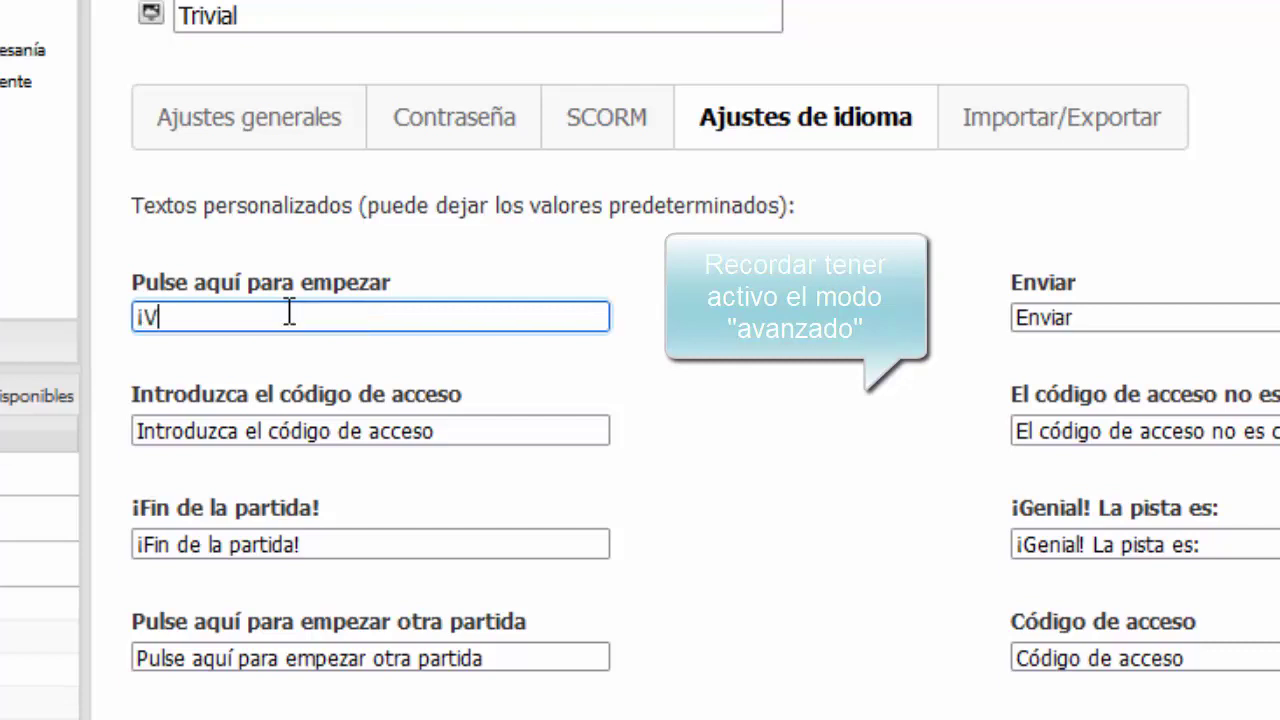
pyautogui.write('enga, vamo')
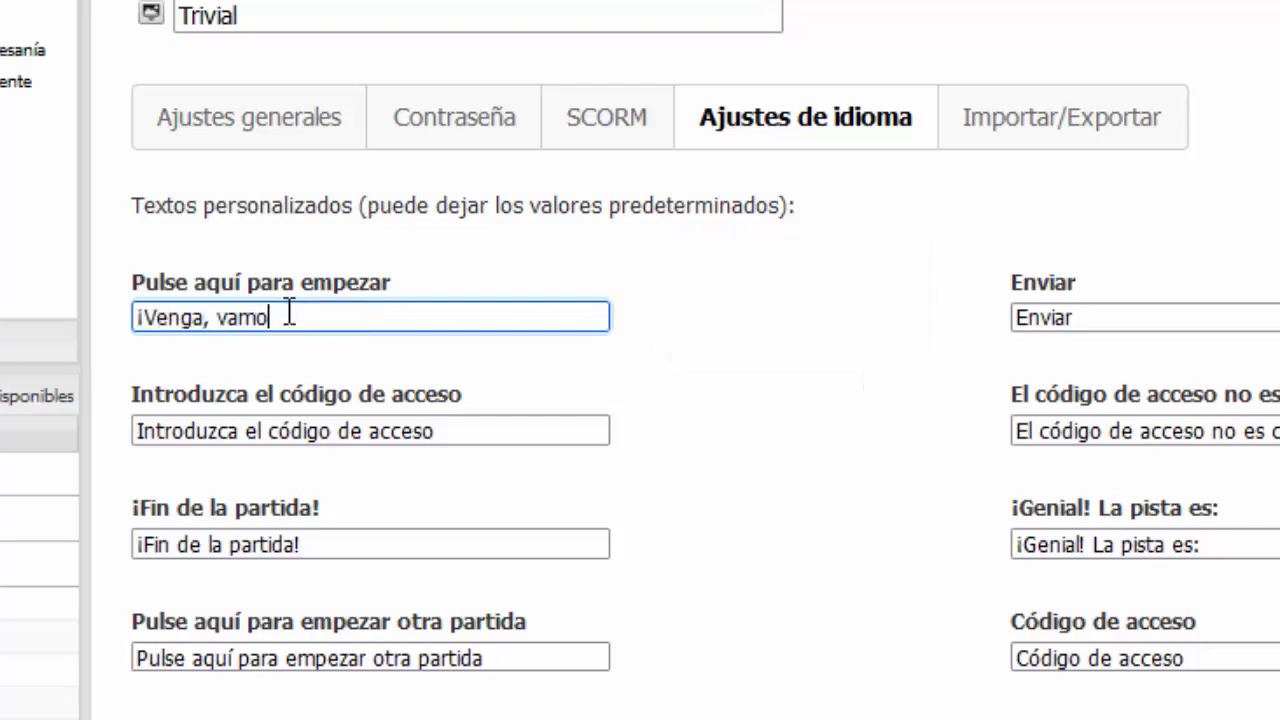
pyautogui.write('s a jugar!')
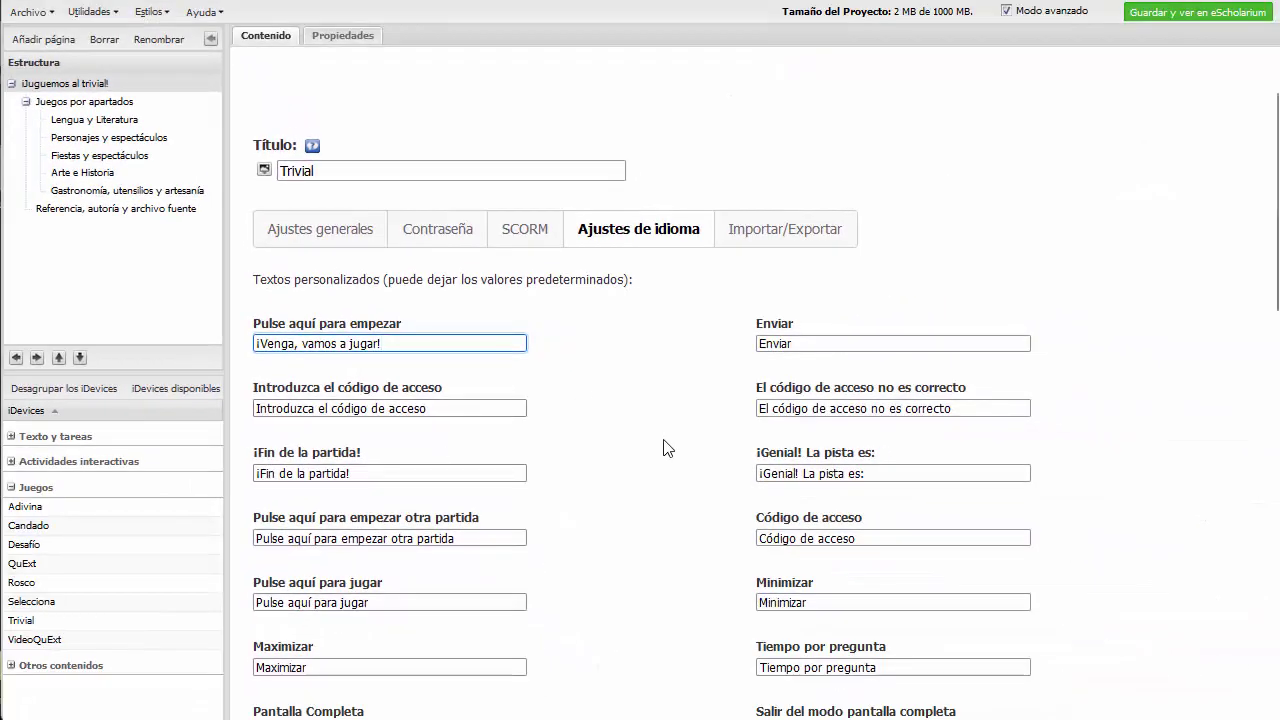
pyautogui.scroll(-8, 668, 448)
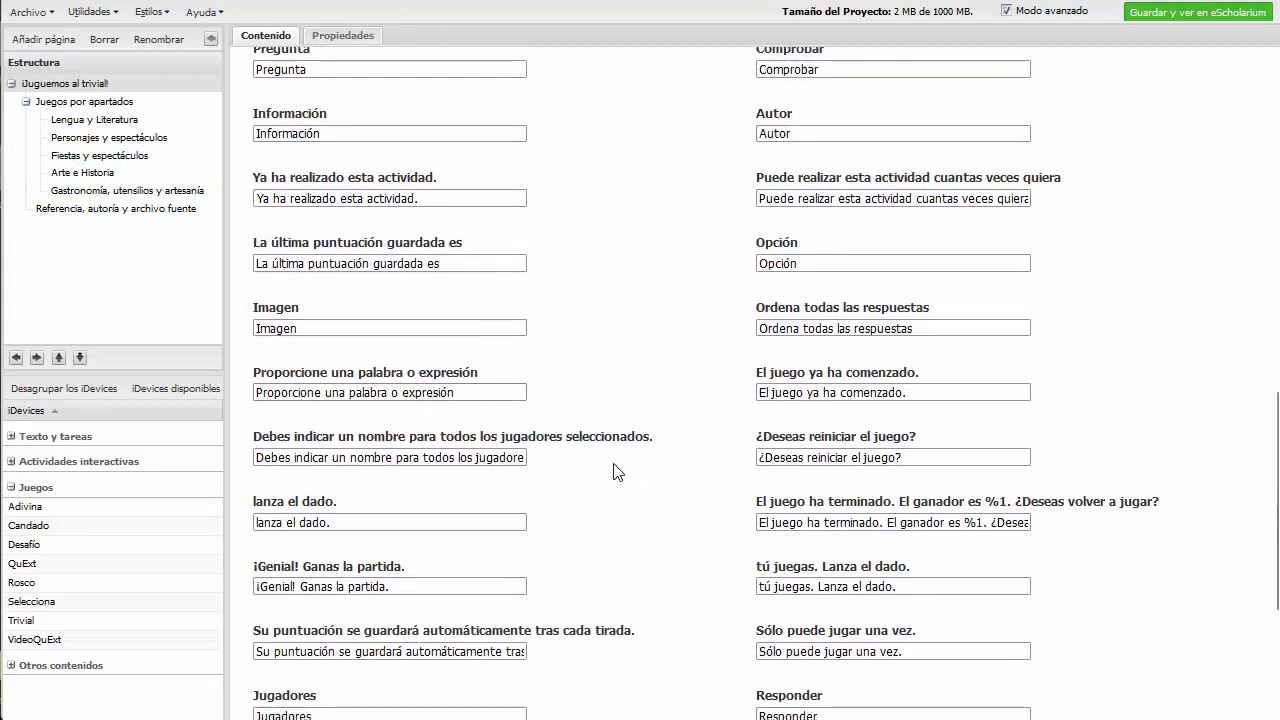
pyautogui.scroll(-3, 617, 472)
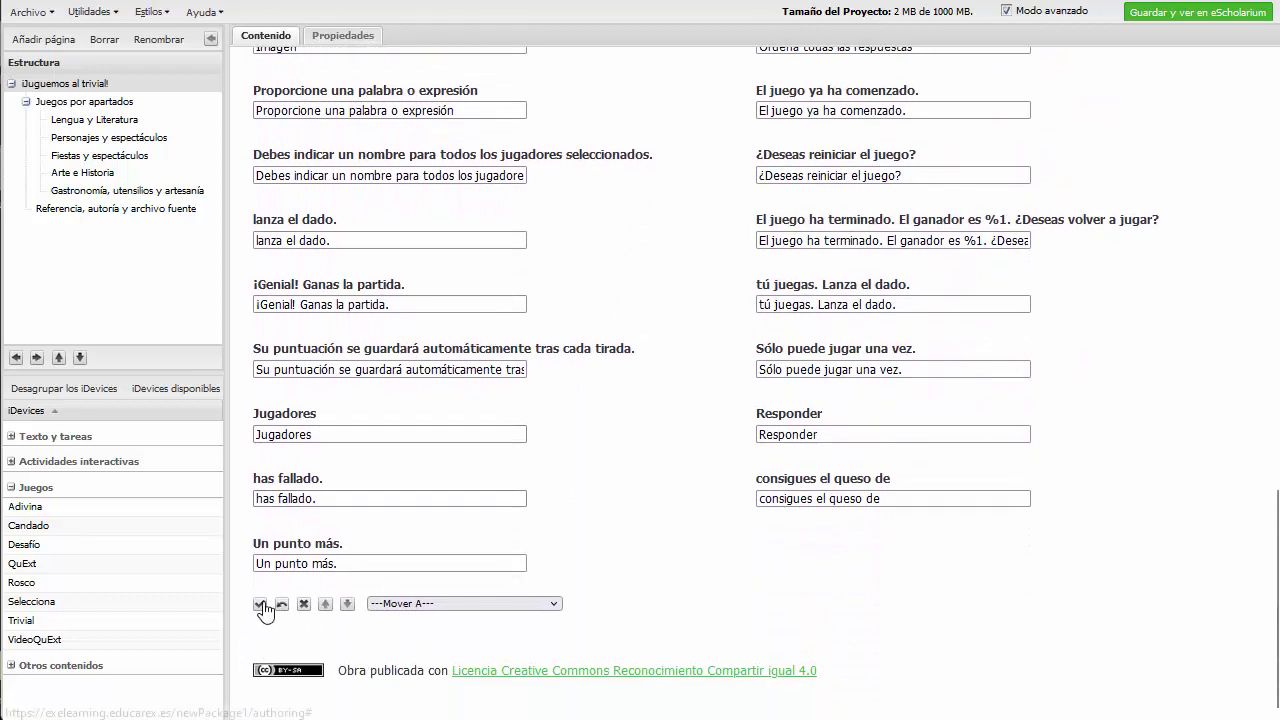
pyautogui.click(260, 605)
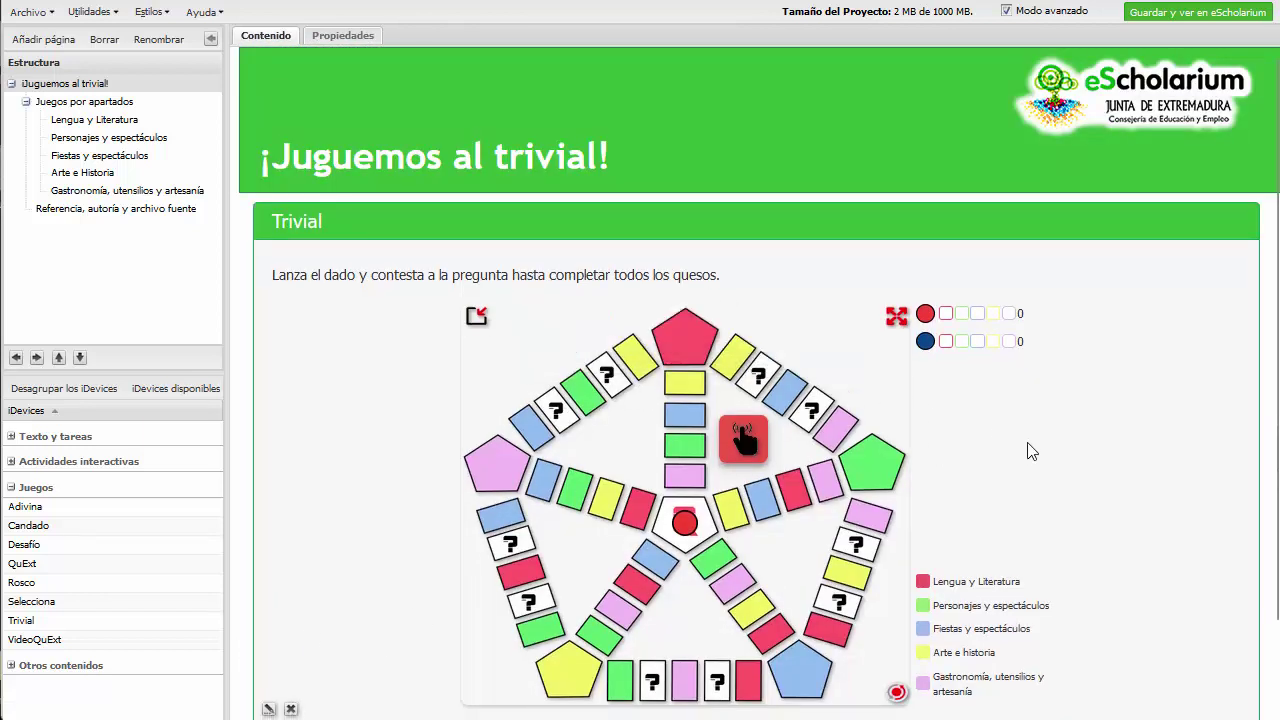
# Restart the Trivial game and confirm the restart.
pyautogui.scroll(-1, 930, 558)
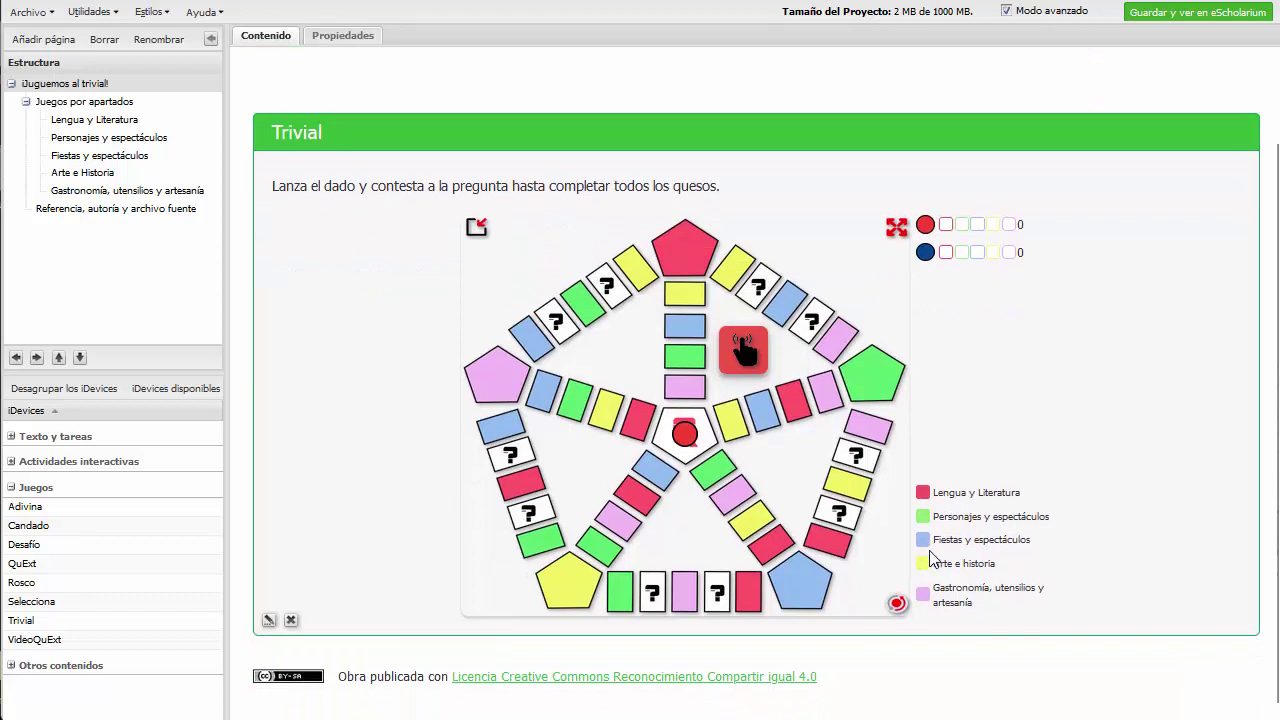
pyautogui.click(897, 606)
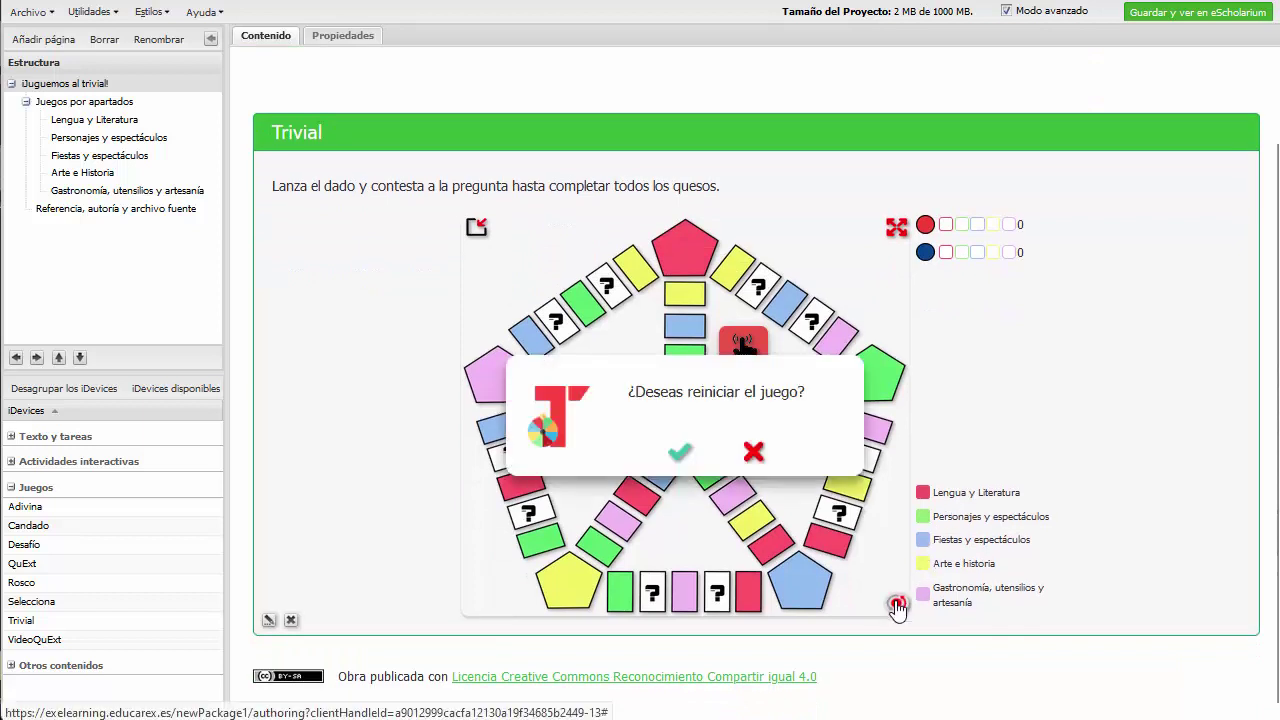
pyautogui.click(679, 456)
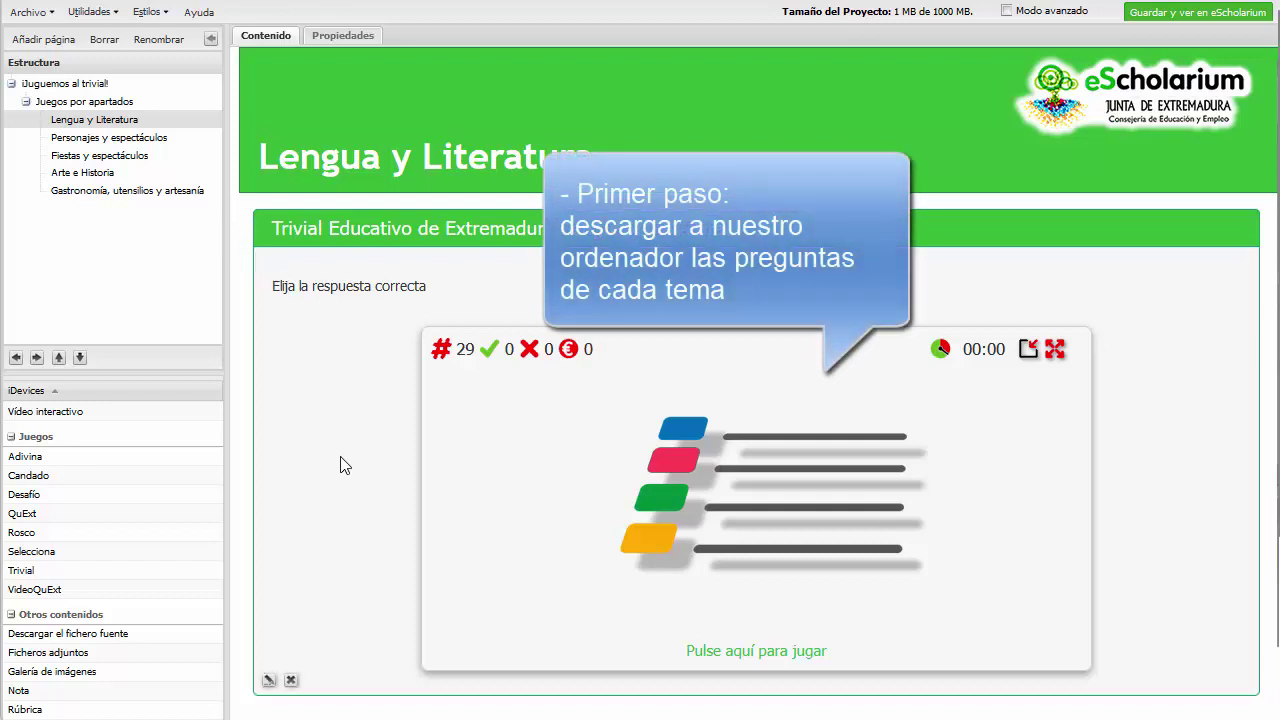
# Edit the Lengua y Literatura page's activity in advanced mode and export its questions as a JSON file.
pyautogui.click(267, 681)
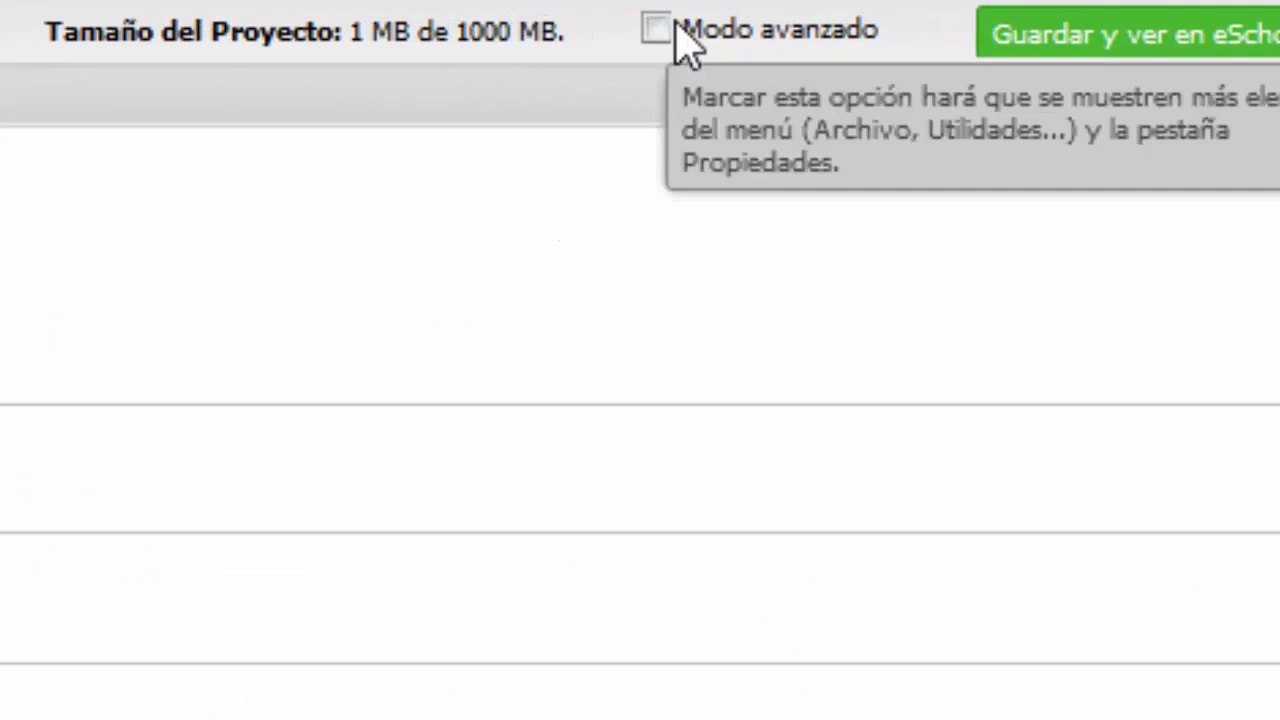
pyautogui.click(658, 30)
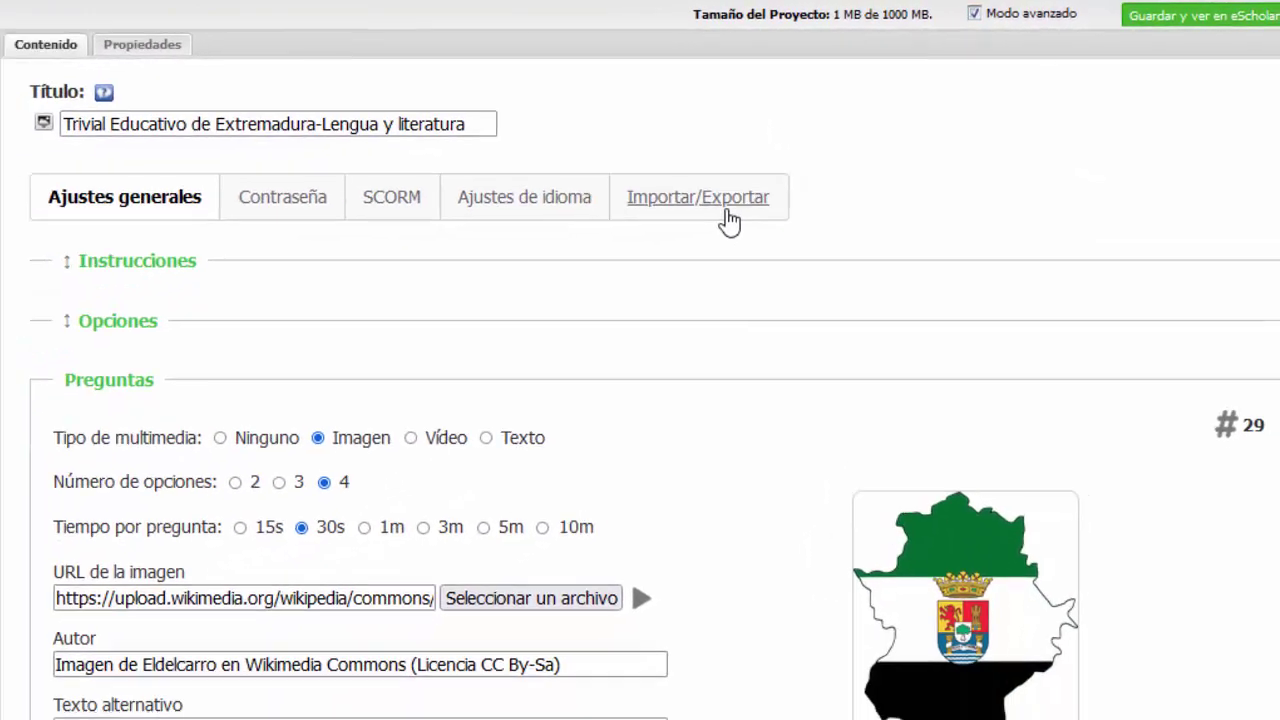
pyautogui.click(728, 210)
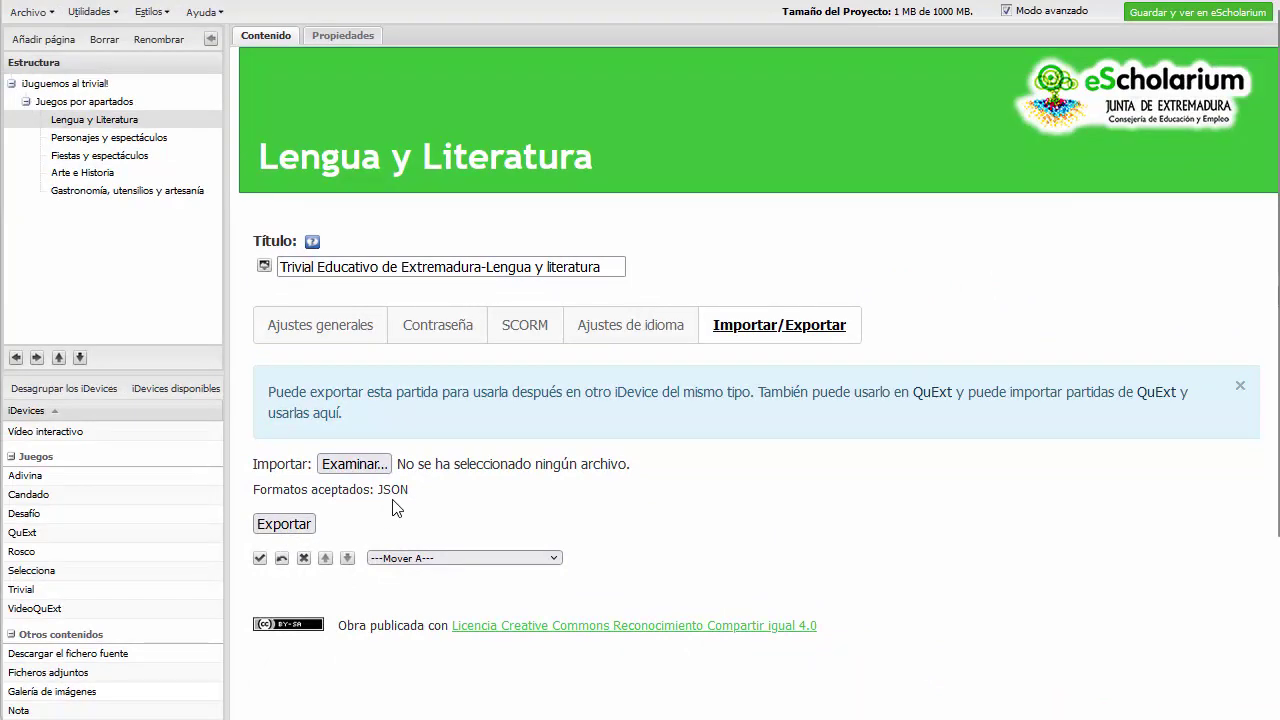
pyautogui.click(283, 525)
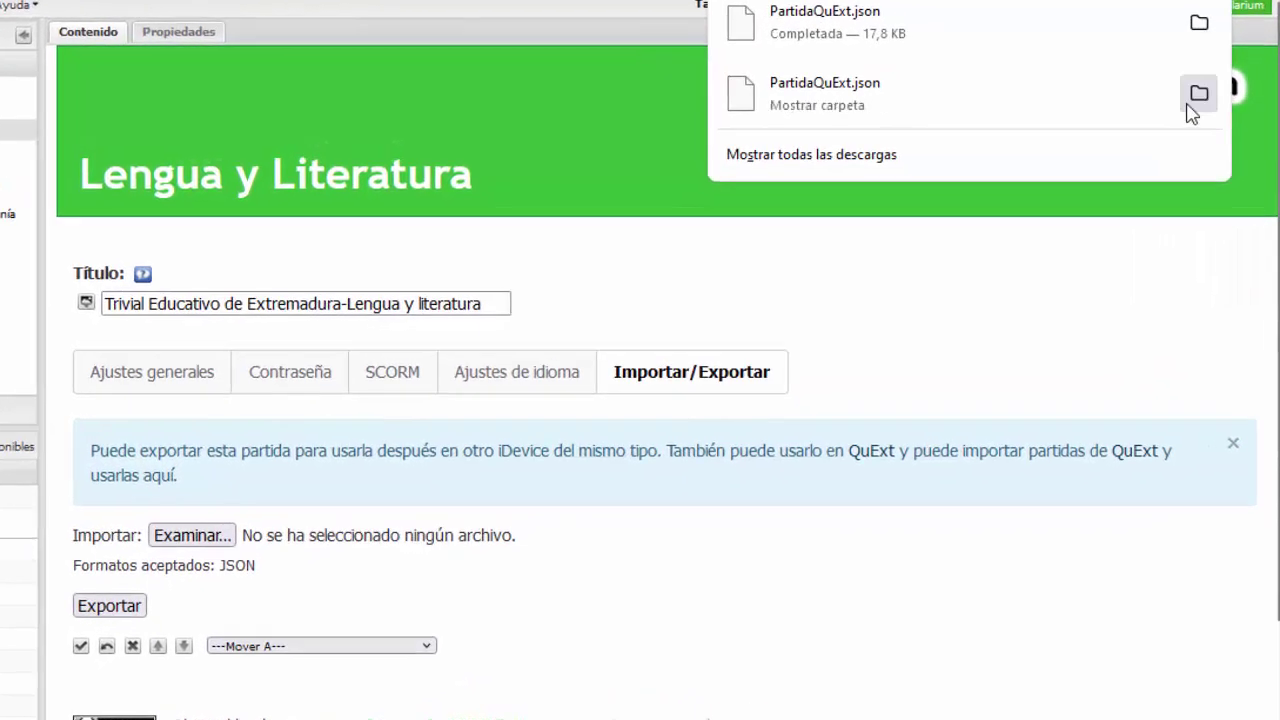
# Show the exported Lengua y Literatura file in the Descargas folder and rename it lenguaYLiteratura.json.
pyautogui.click(1211, 88)
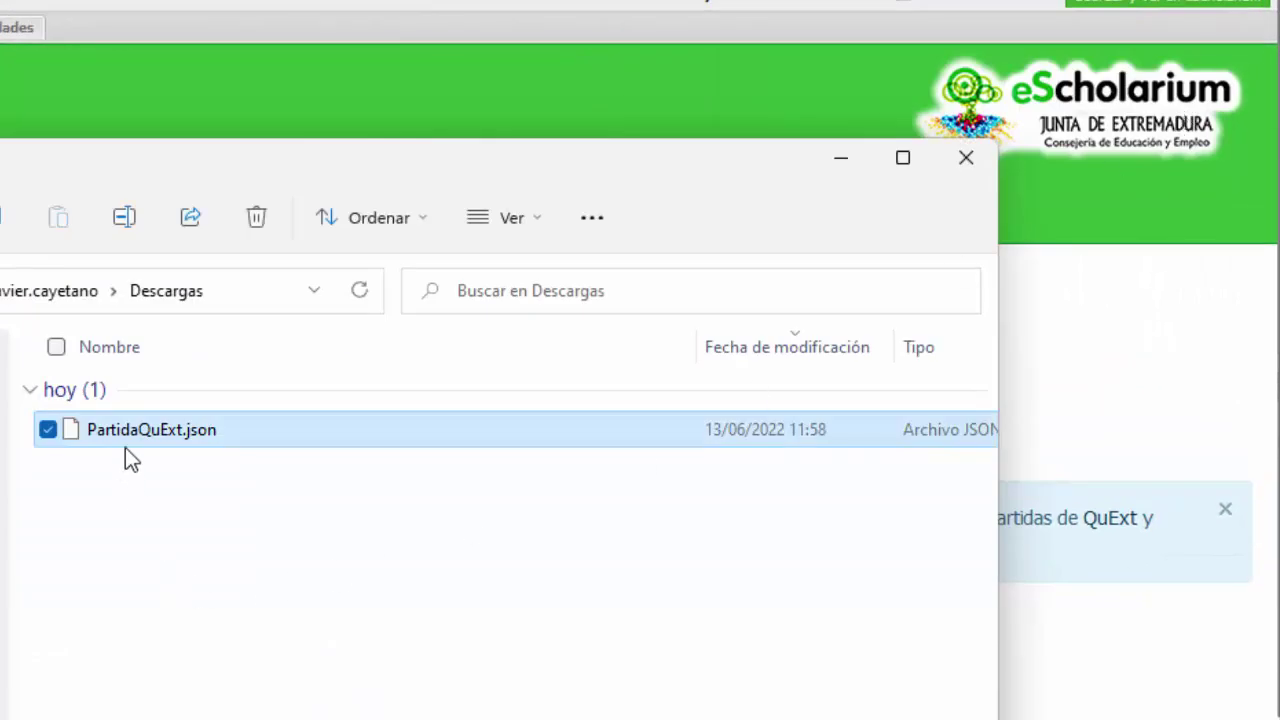
pyautogui.moveTo(165, 177); pyautogui.dragTo(379, 43)
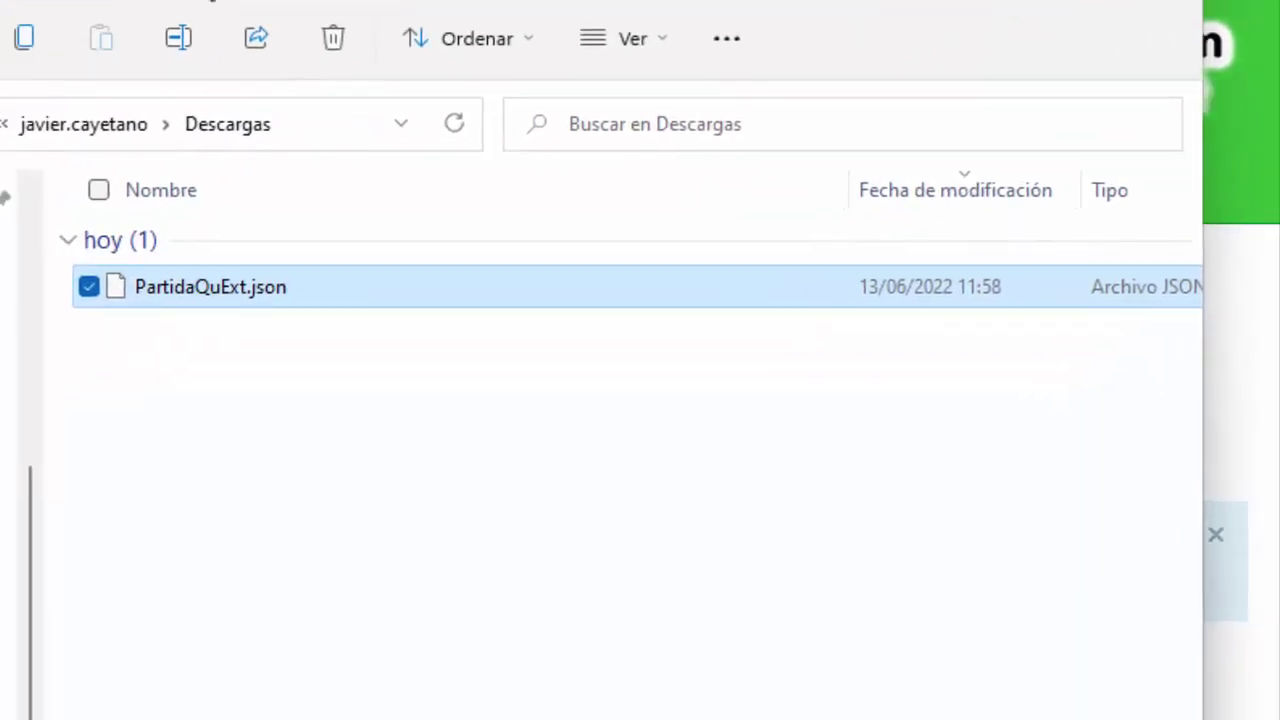
pyautogui.click(181, 290)
pyautogui.write('lengua')
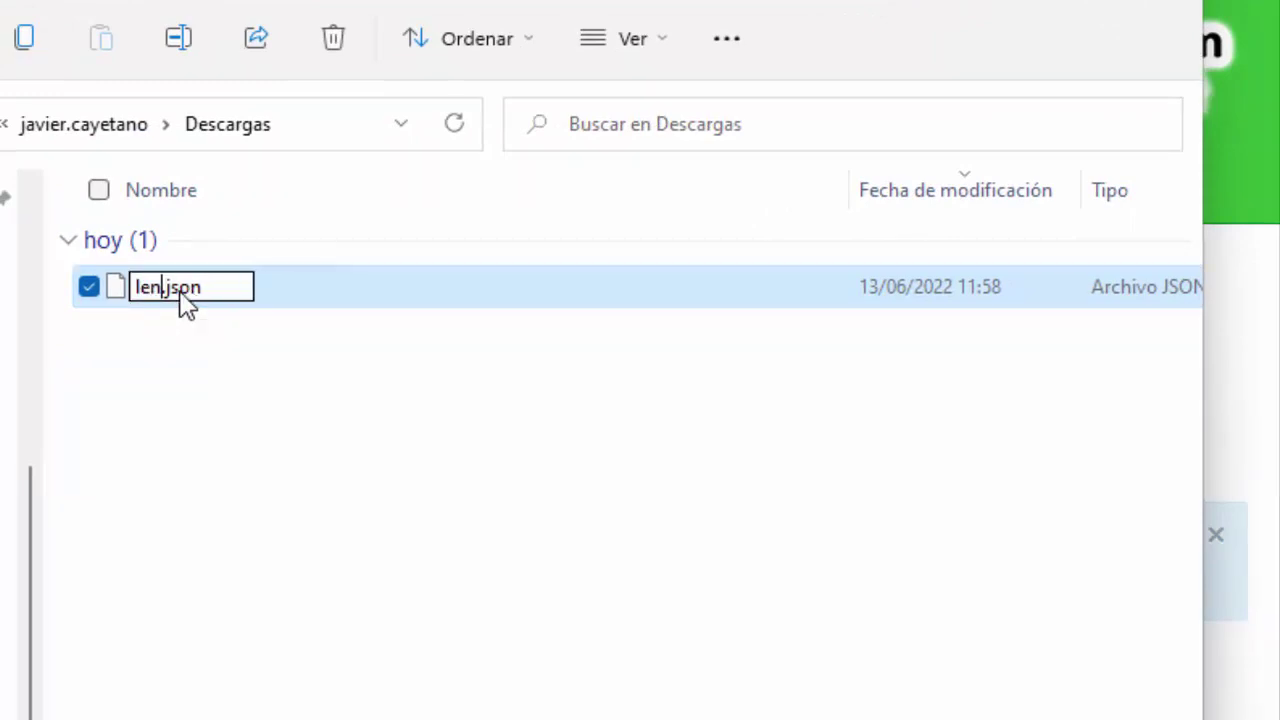
pyautogui.write('YLiteratu')
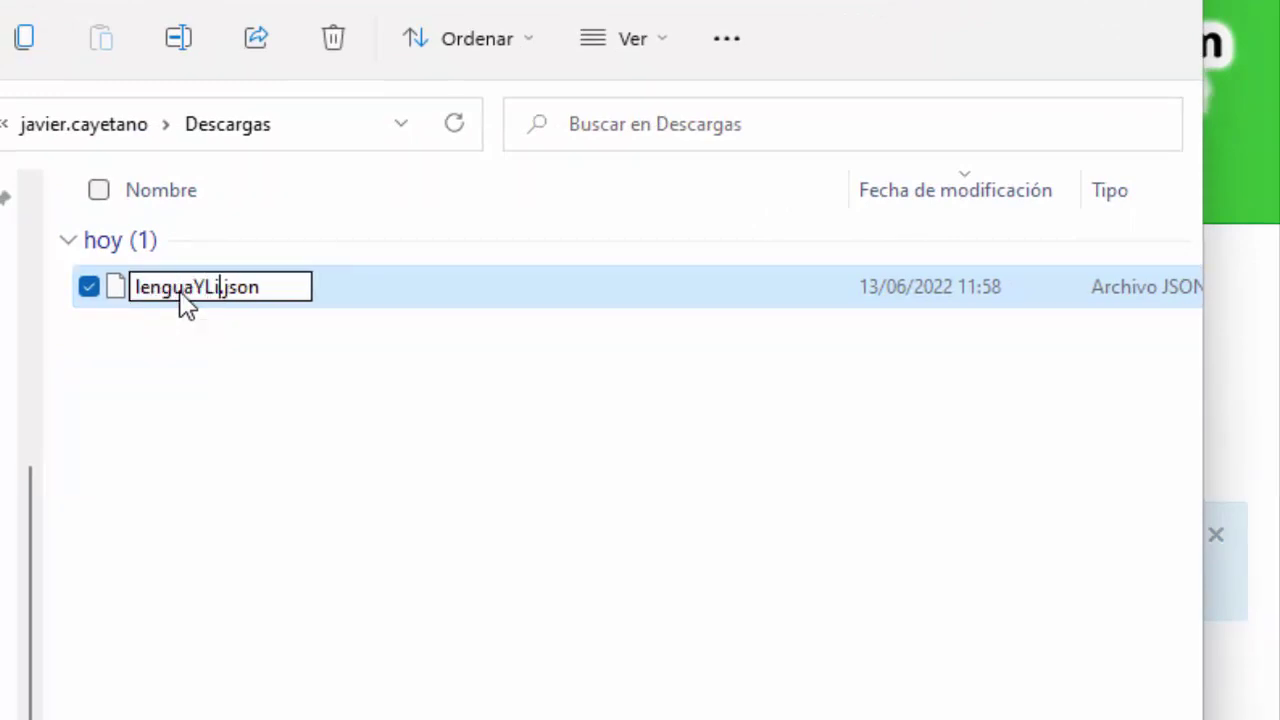
pyautogui.write('ra')
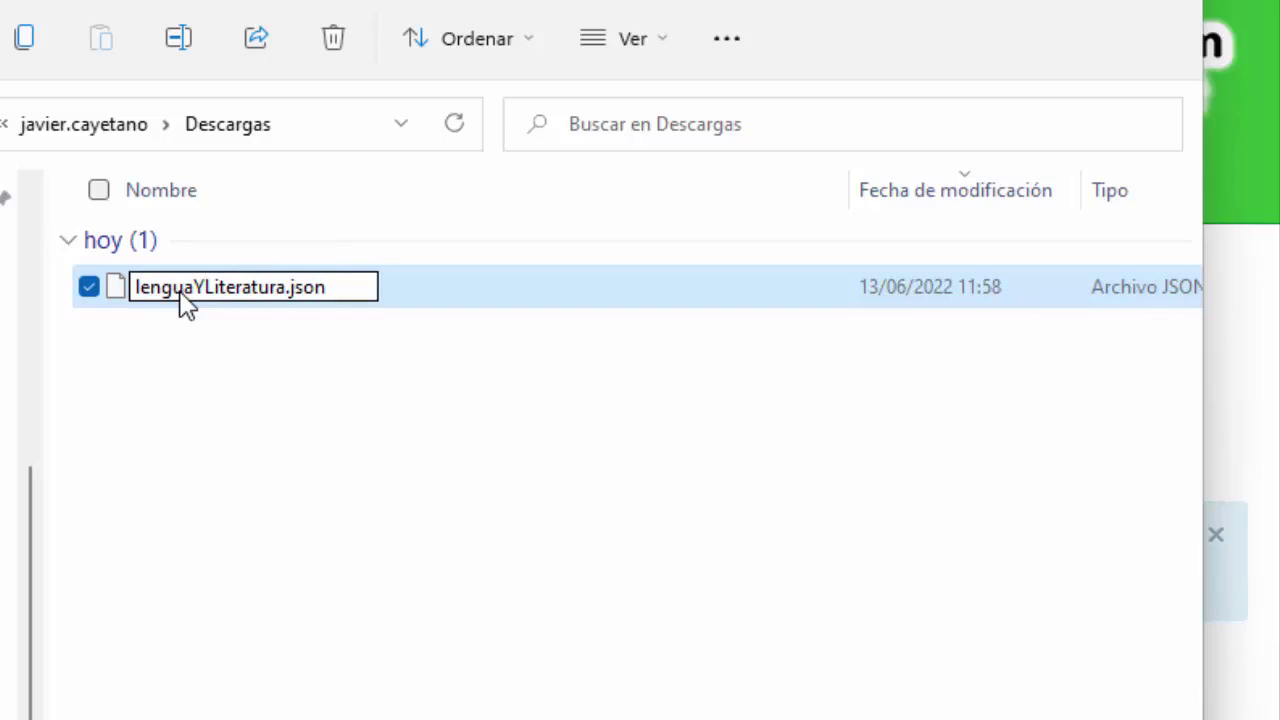
pyautogui.click(258, 485)
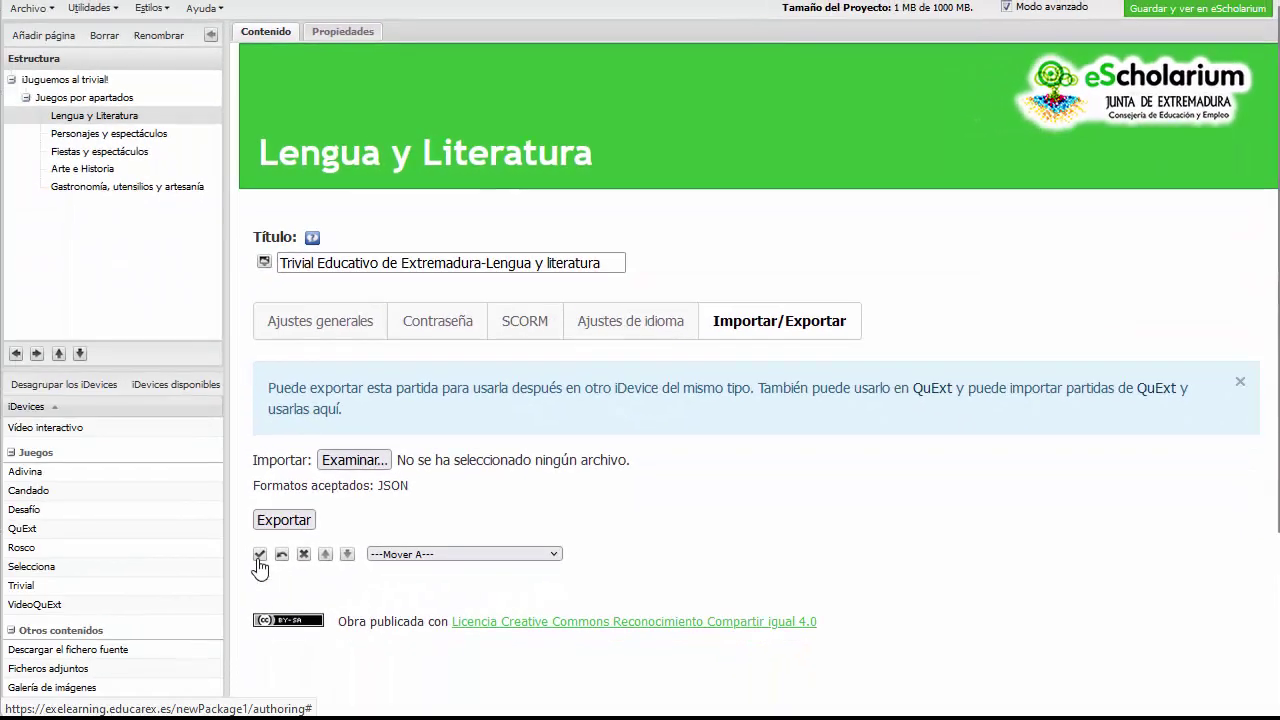
# Save the Lengua y Literatura activity and export the questions of the Personajes y espectáculos page's QuExt activity as a JSON file.
pyautogui.click(30, 650)
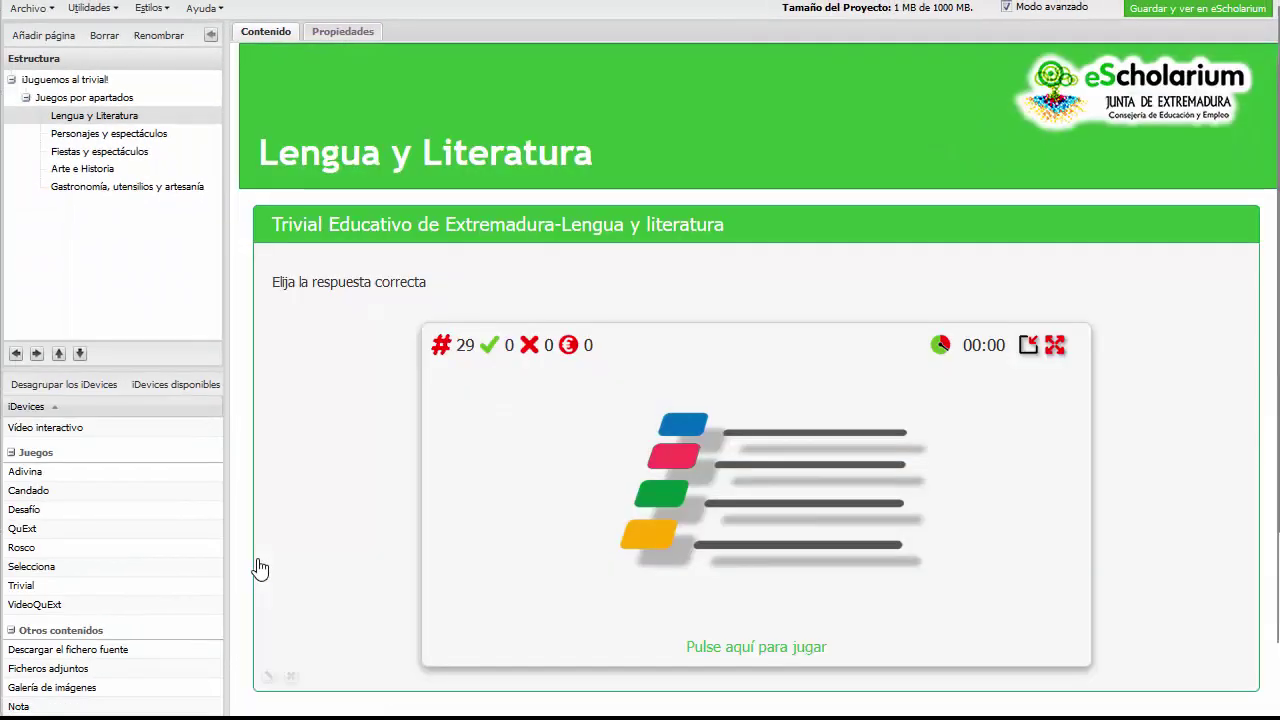
pyautogui.click(82, 137)
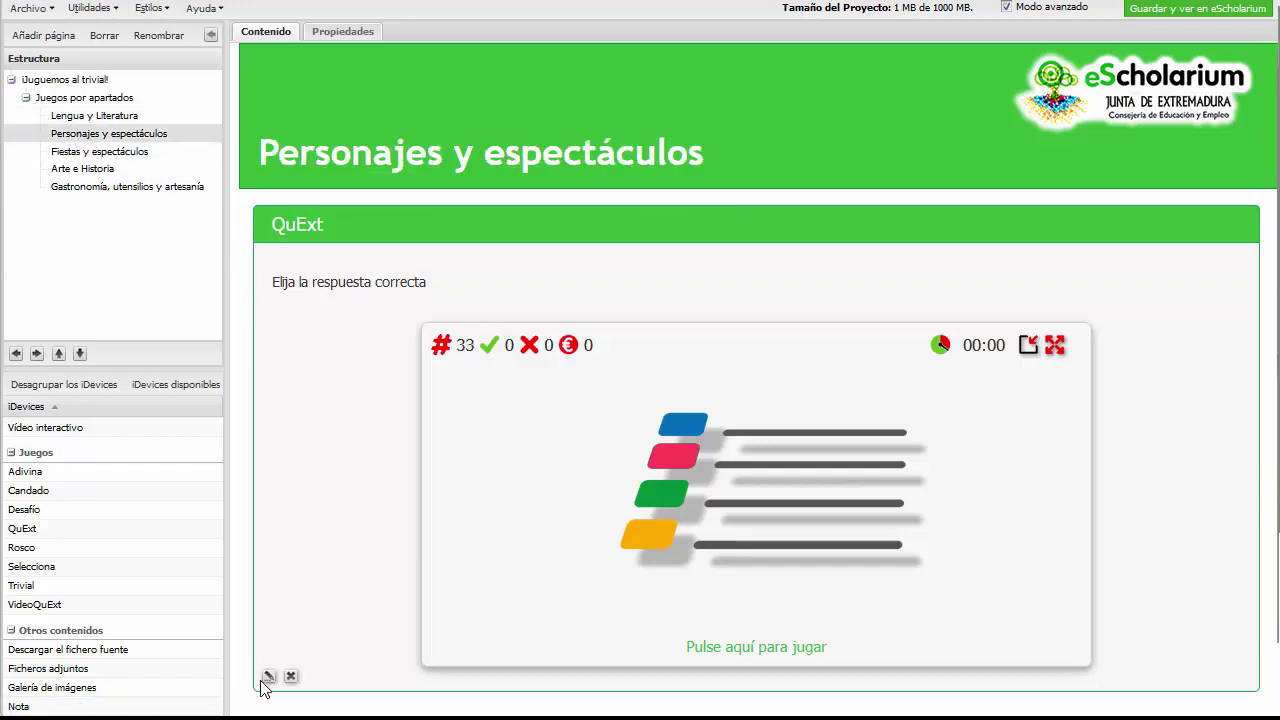
pyautogui.click(268, 677)
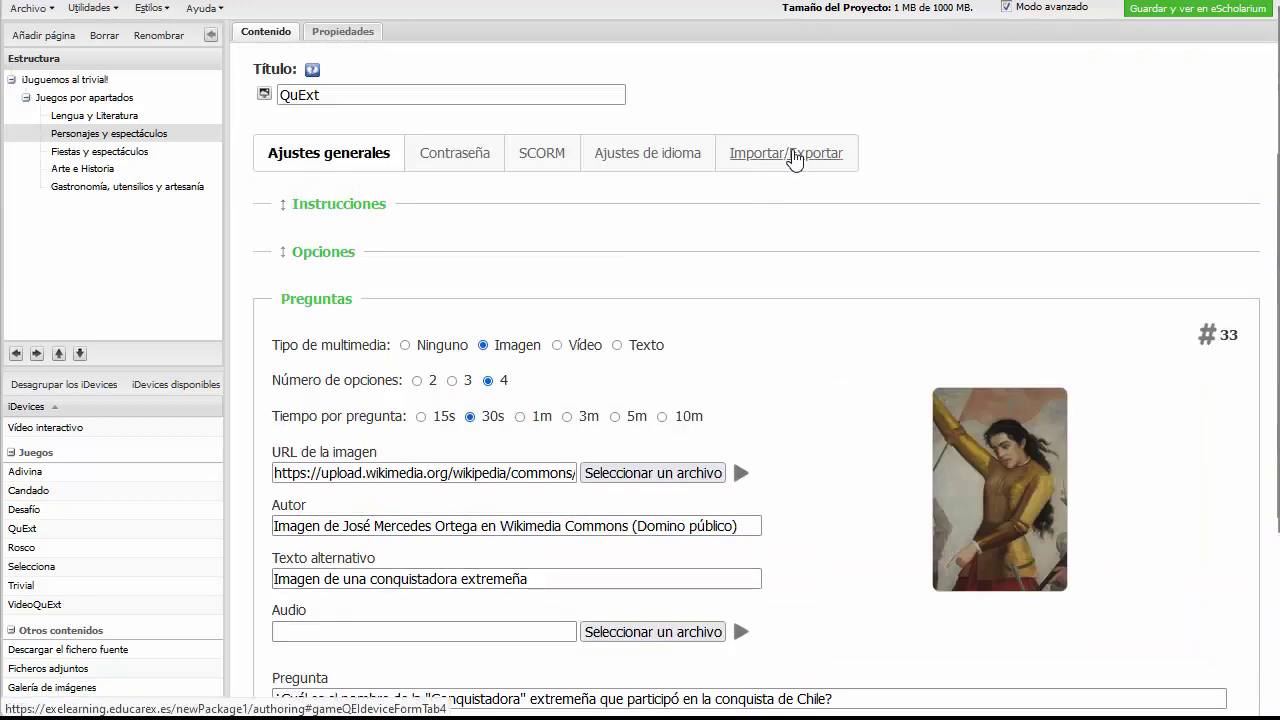
pyautogui.click(794, 155)
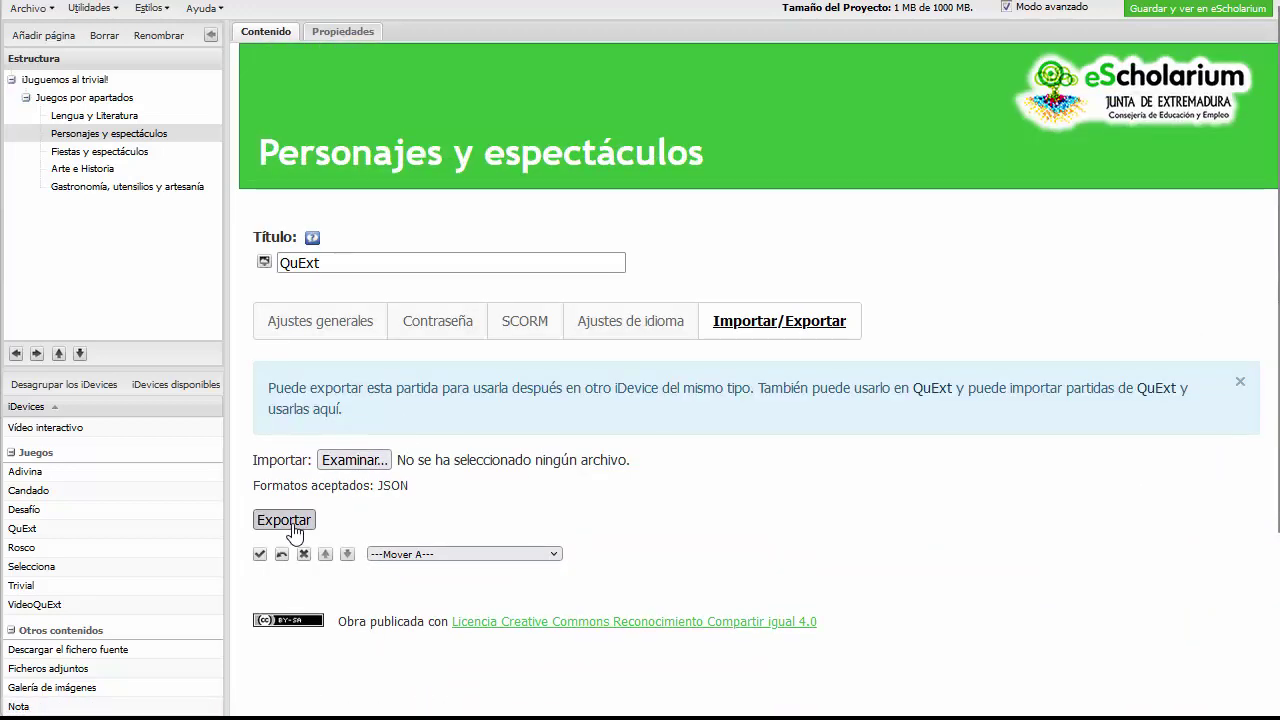
pyautogui.click(286, 520)
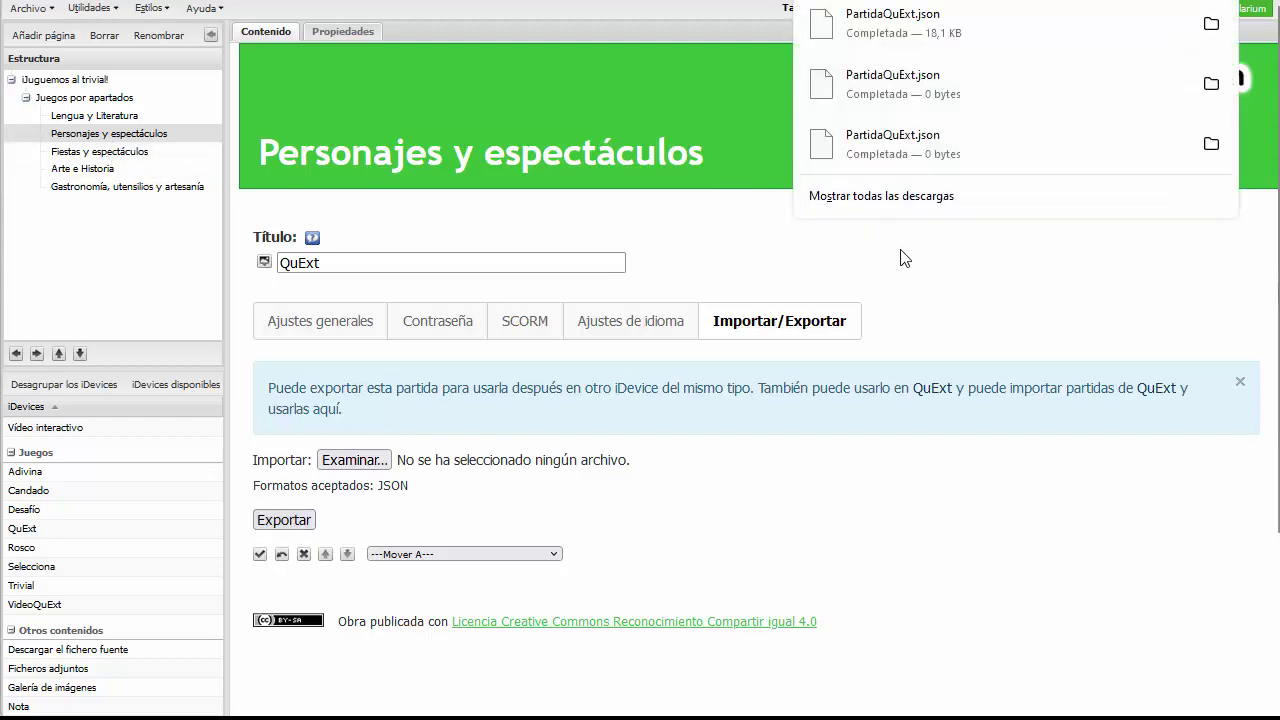
# Locate the new PartidaQuExt.json export in the Descargas folder and rename it "personajes y espectaculos.json".
pyautogui.click(1211, 143)
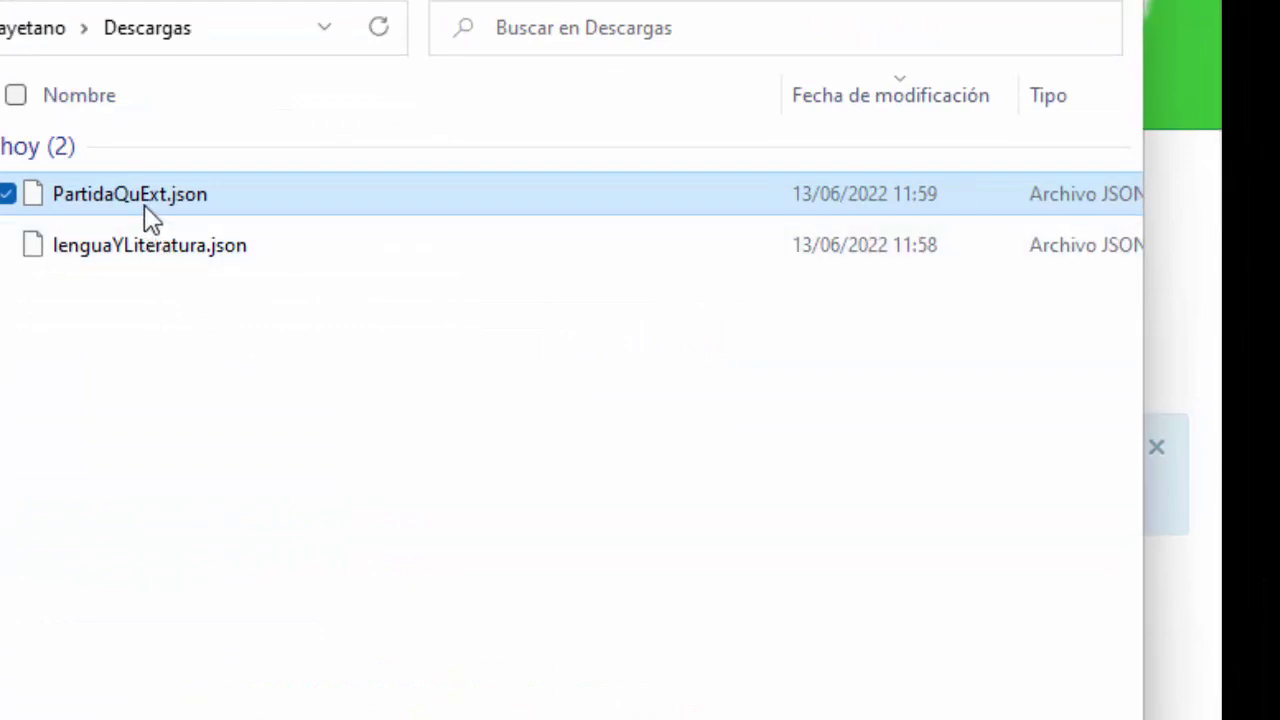
pyautogui.press('F2')
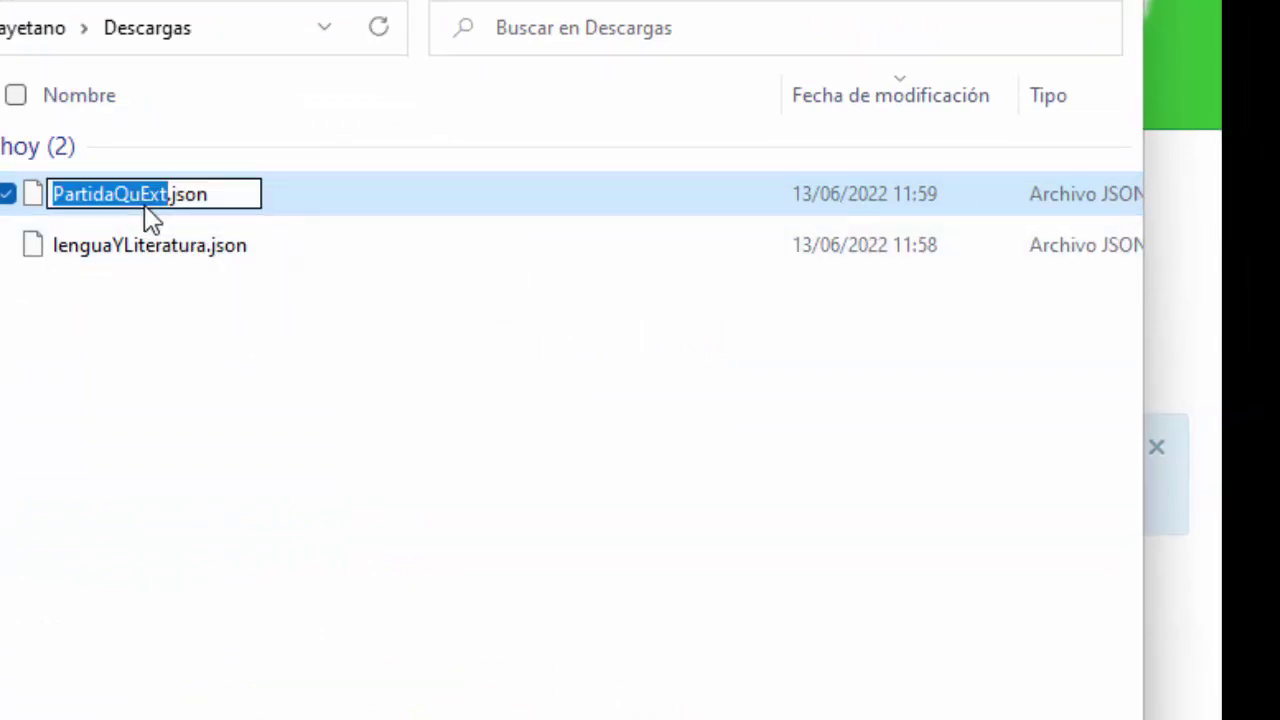
pyautogui.write('persona')
pyautogui.write('jes y e')
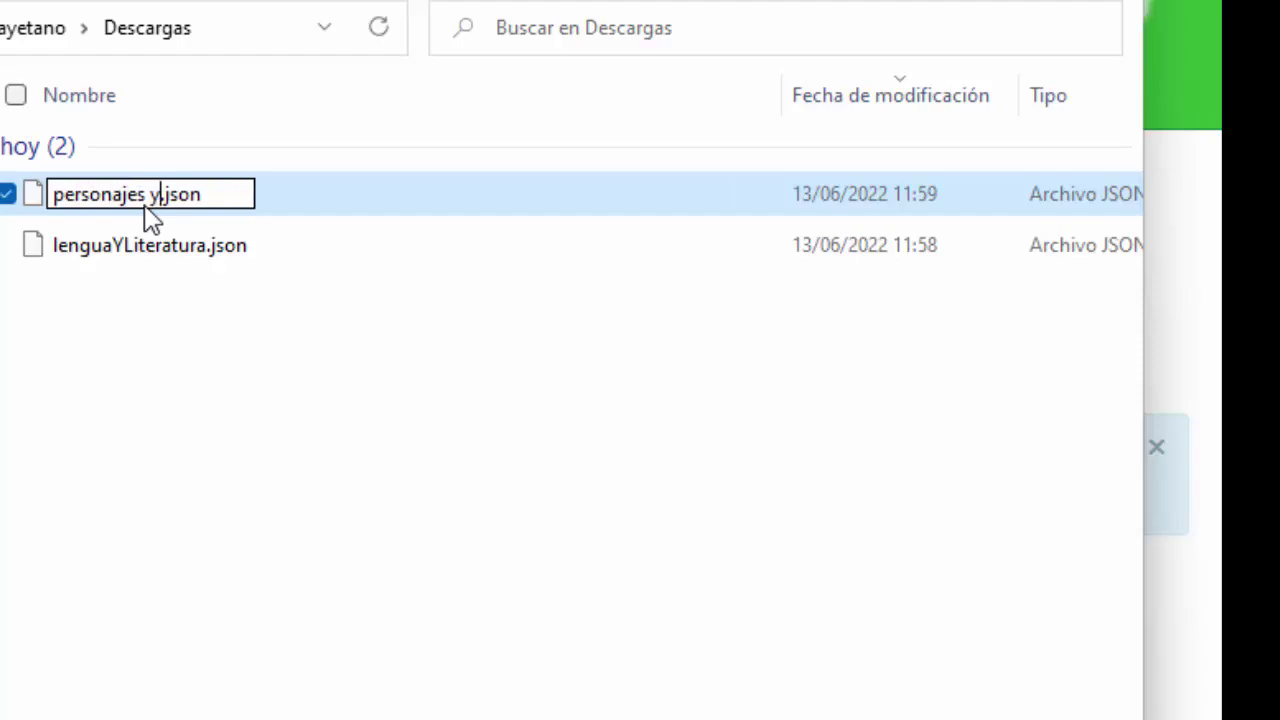
pyautogui.write('spectacu')
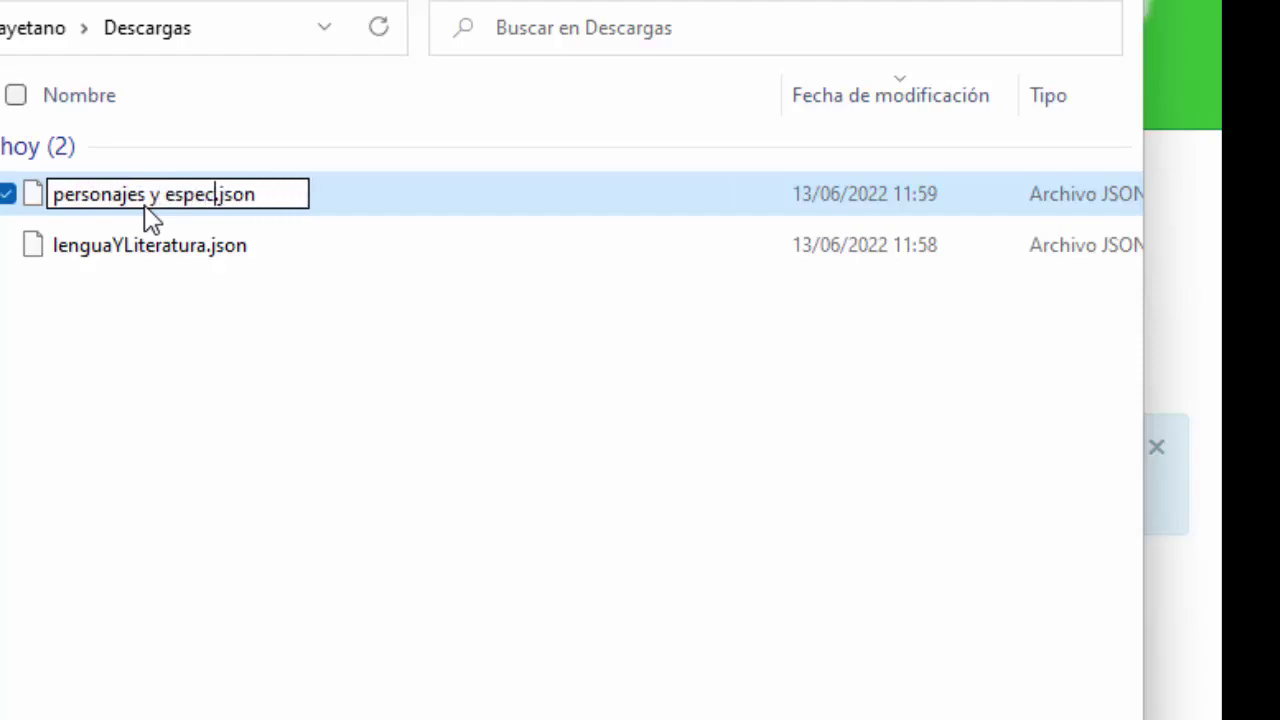
pyautogui.write('los')
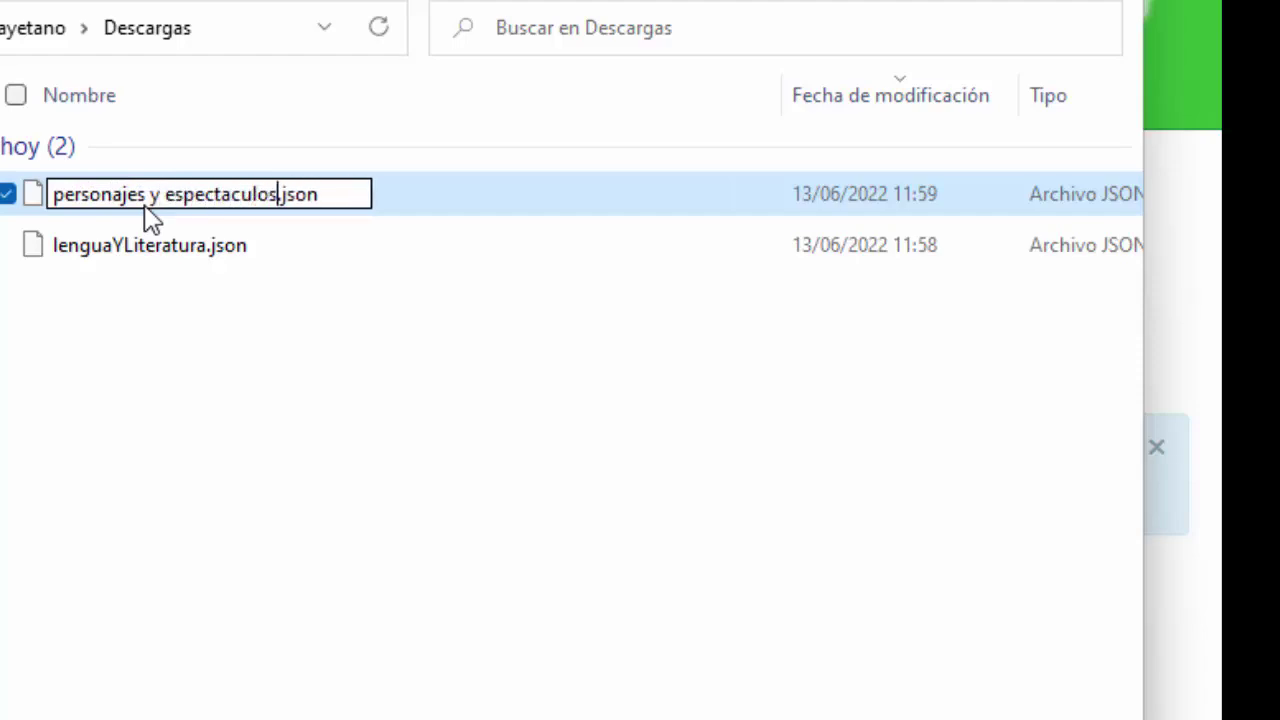
pyautogui.press('Return')
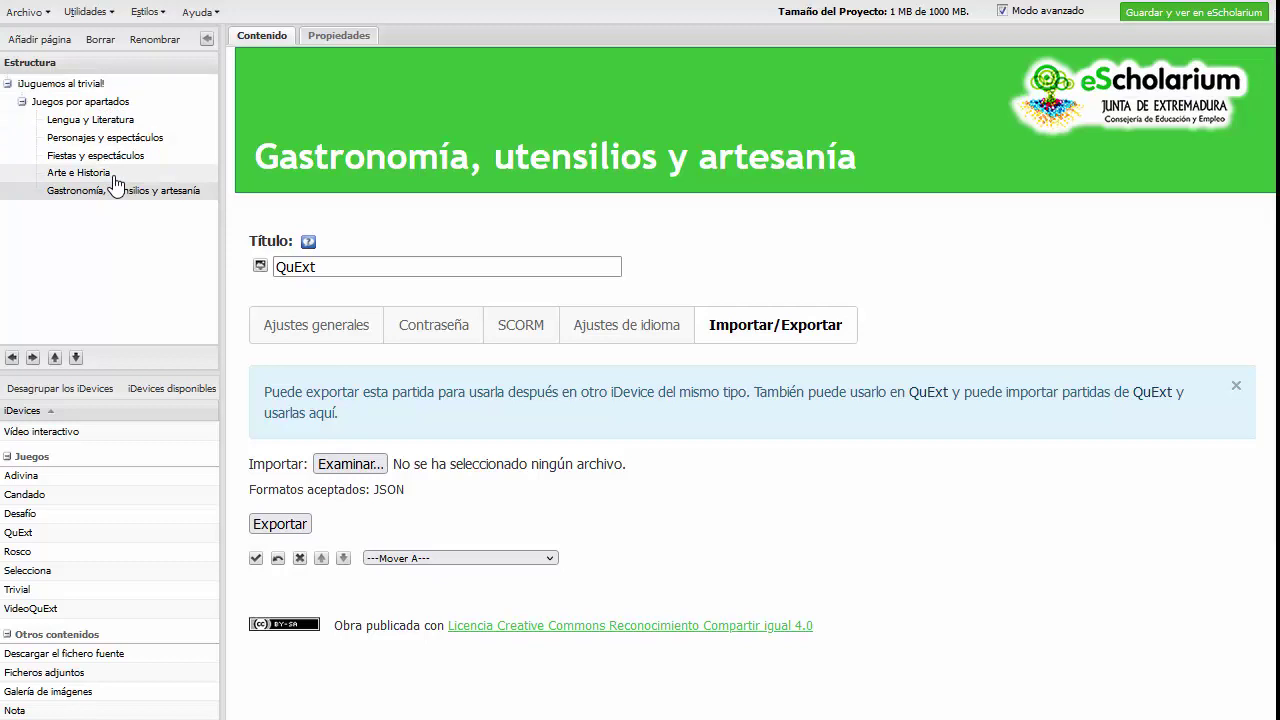
# Save the QuExt activity on the Gastronomía, utensilios y artesanía page and go to the "¡Juguemos al trivial!" page.
pyautogui.click(93, 86)
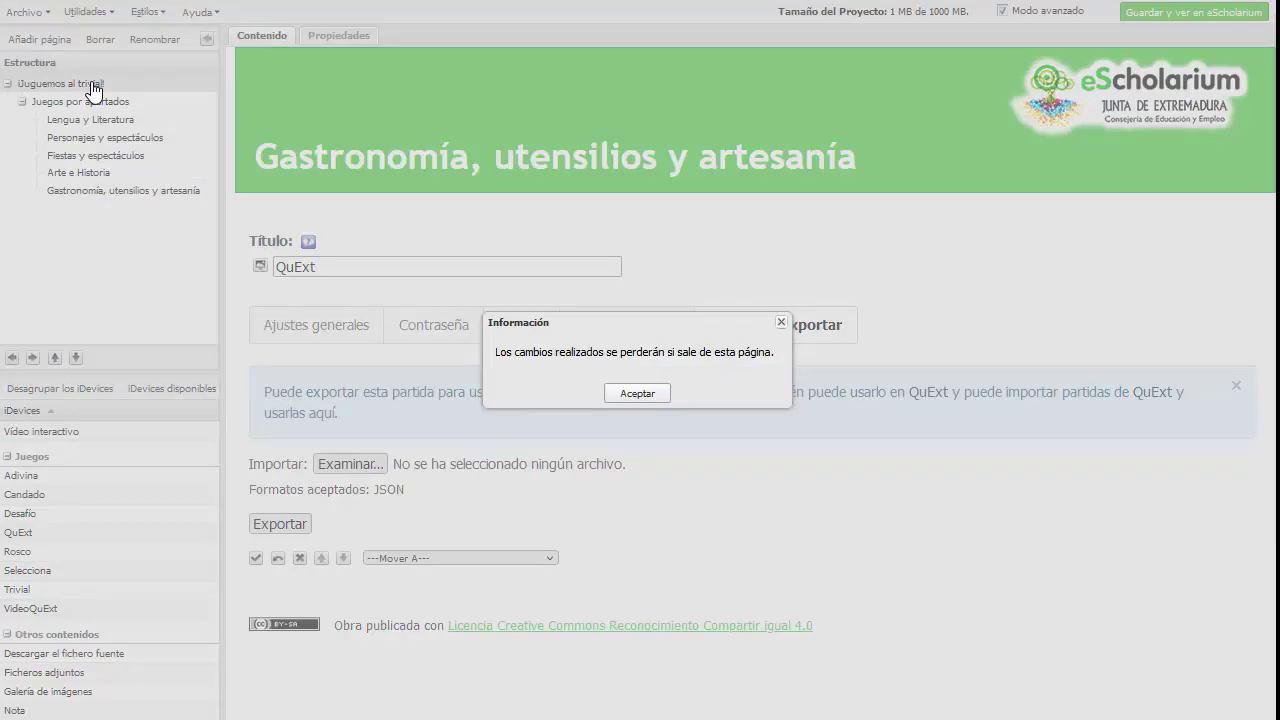
pyautogui.click(636, 393)
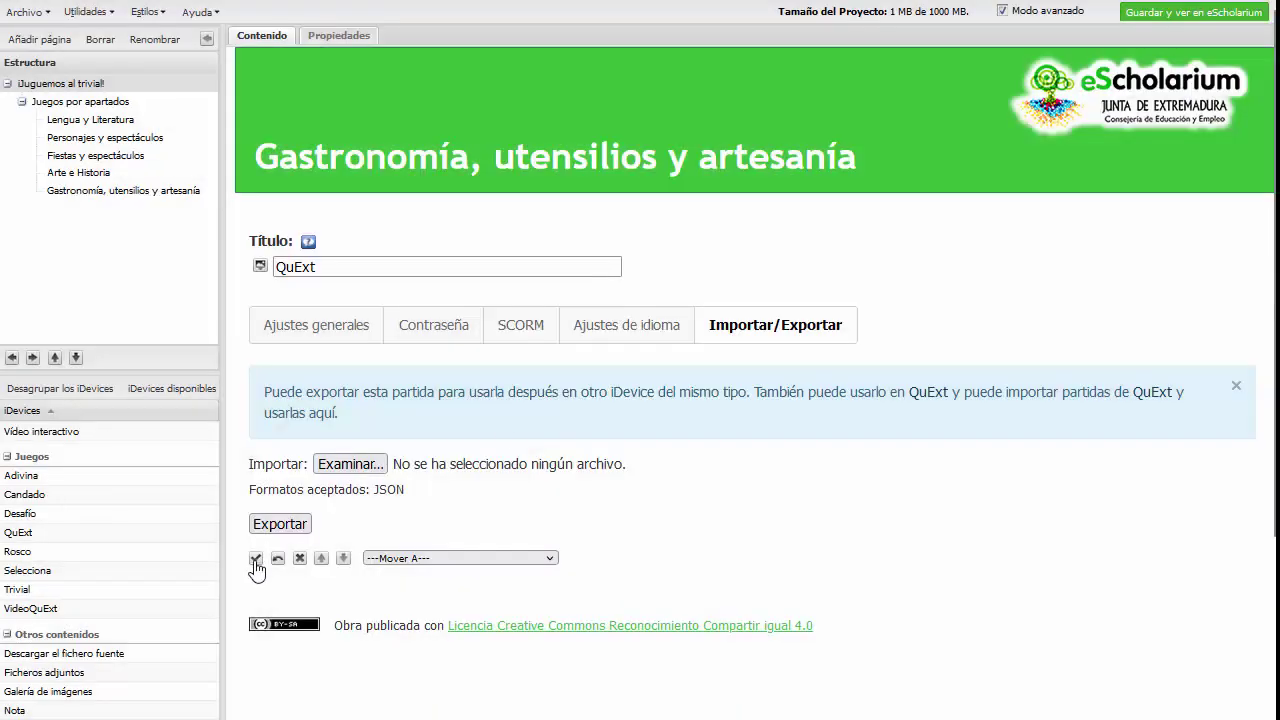
pyautogui.click(256, 558)
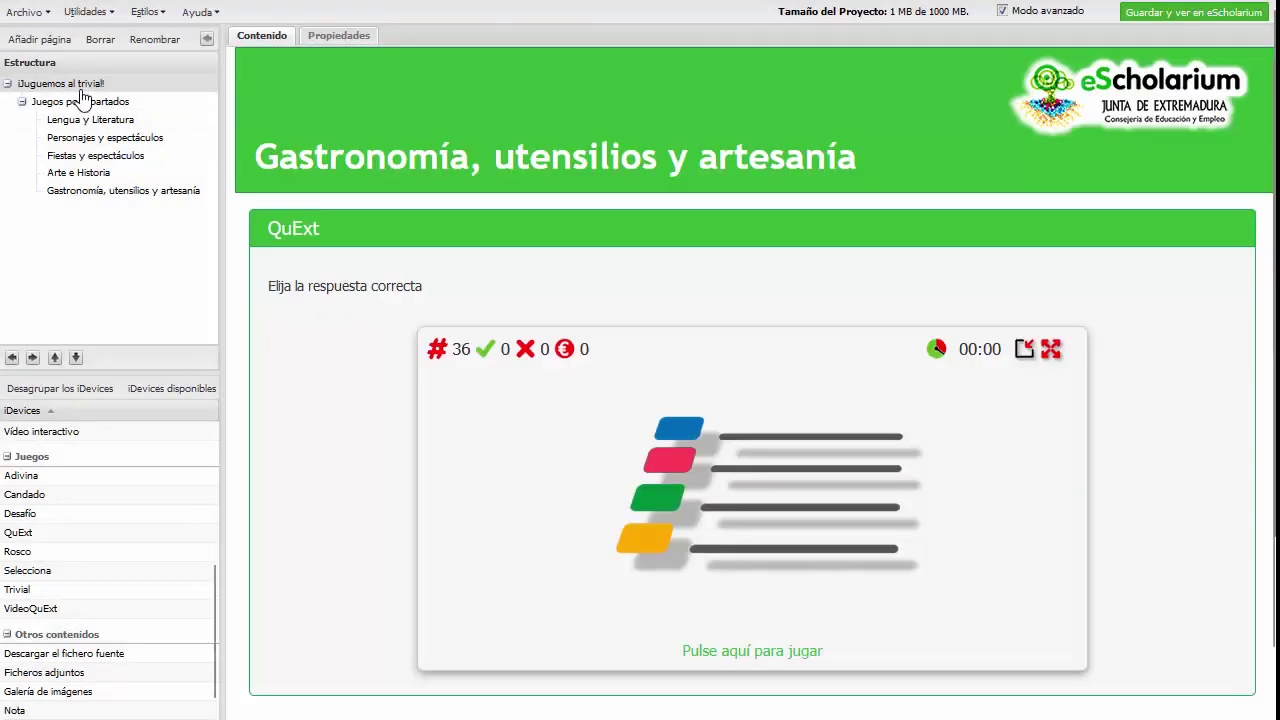
pyautogui.click(78, 86)
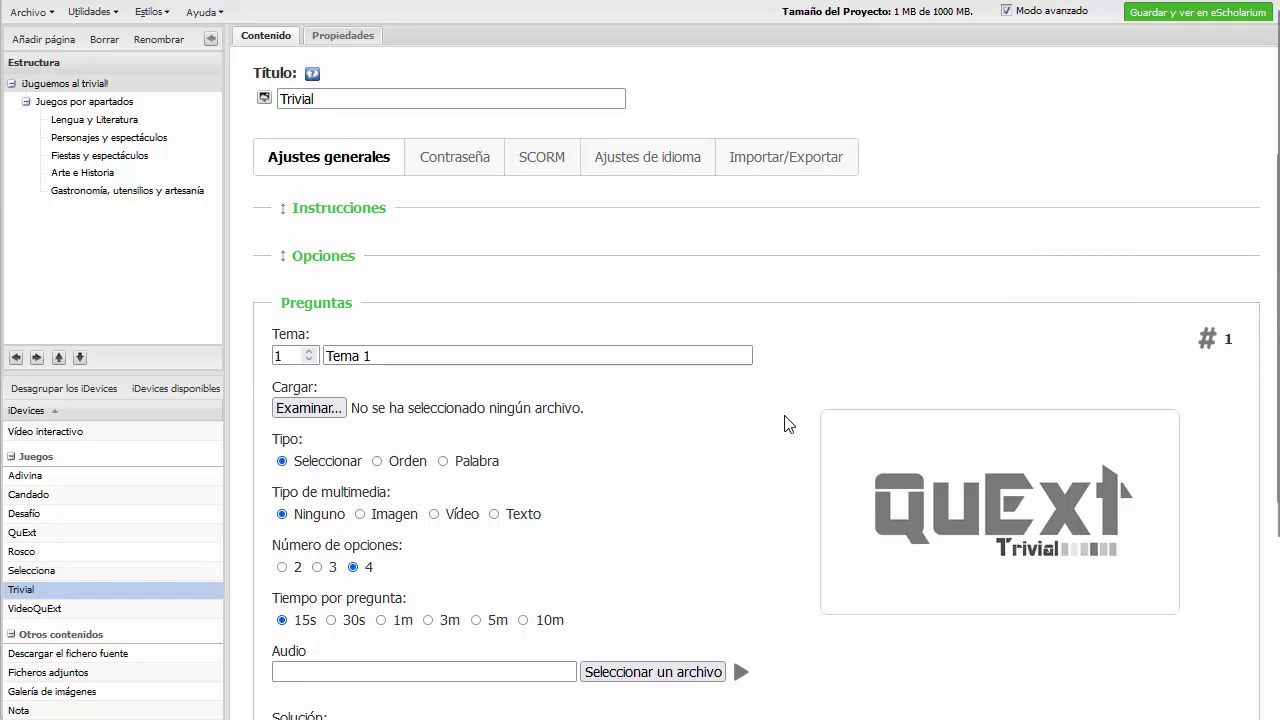
# Expand the Trivial's instructions and options and set the number of topics to 5.
pyautogui.click(370, 210)
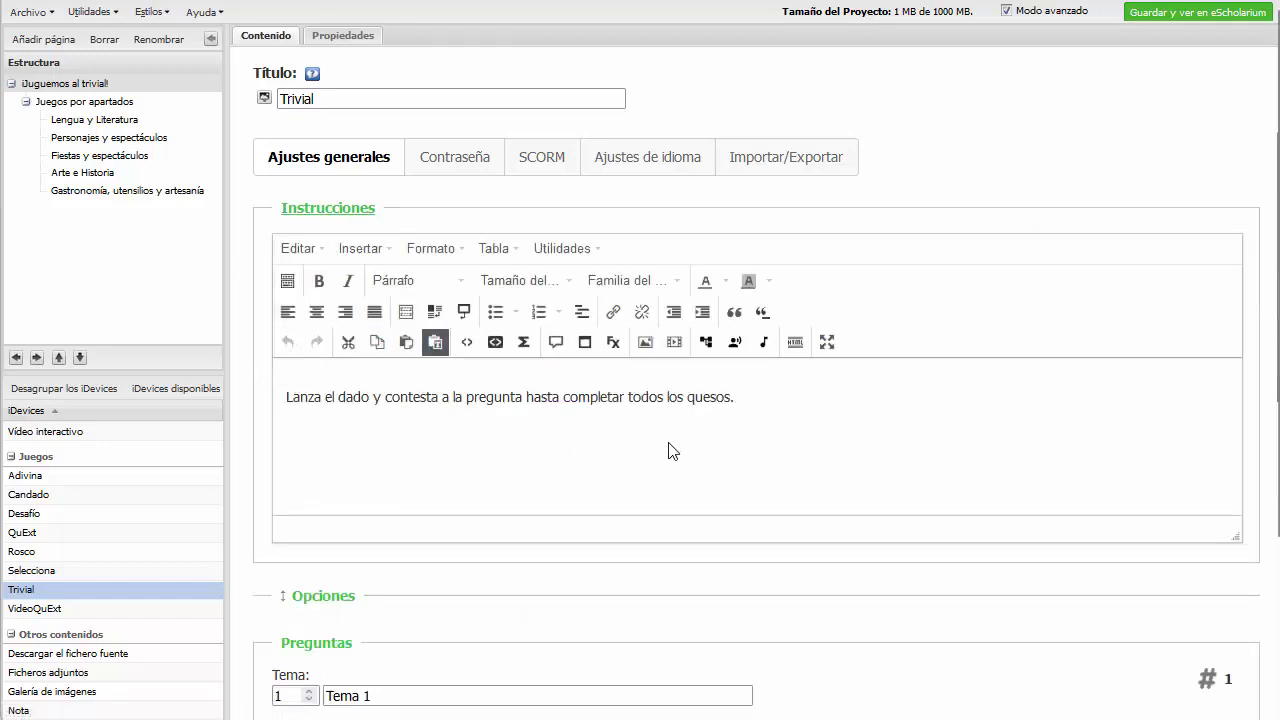
pyautogui.click(338, 597)
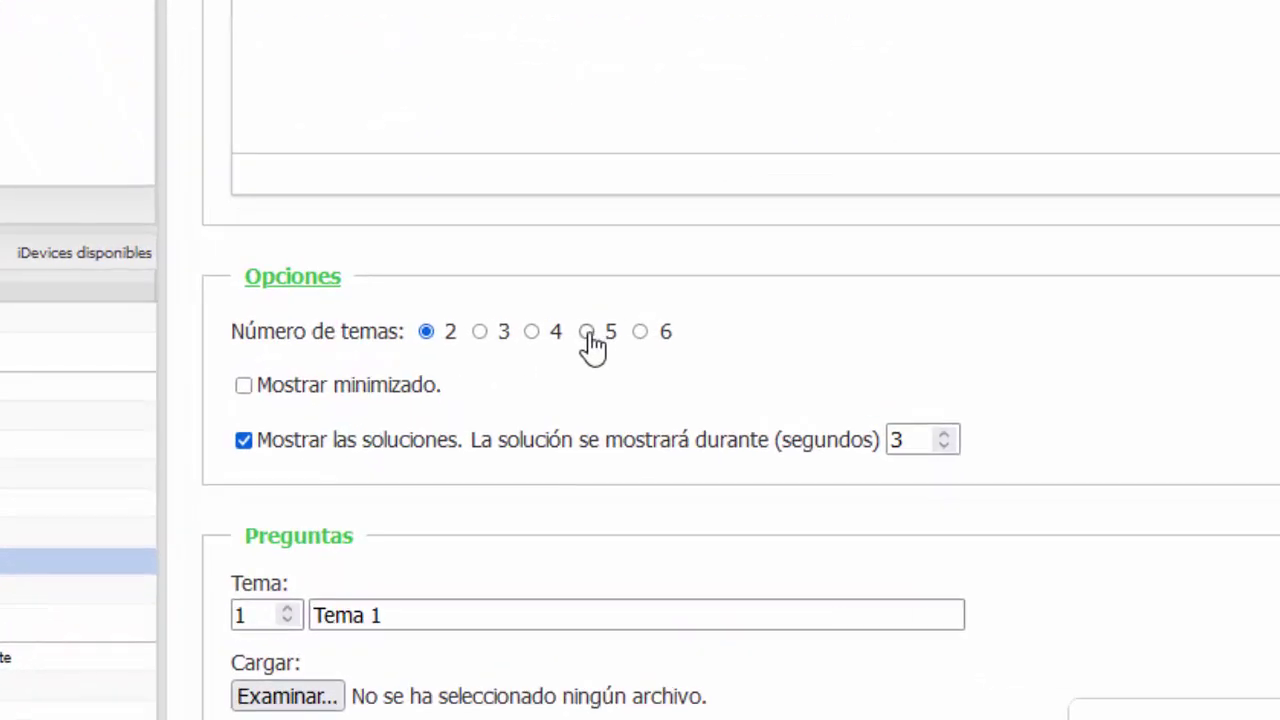
pyautogui.click(587, 334)
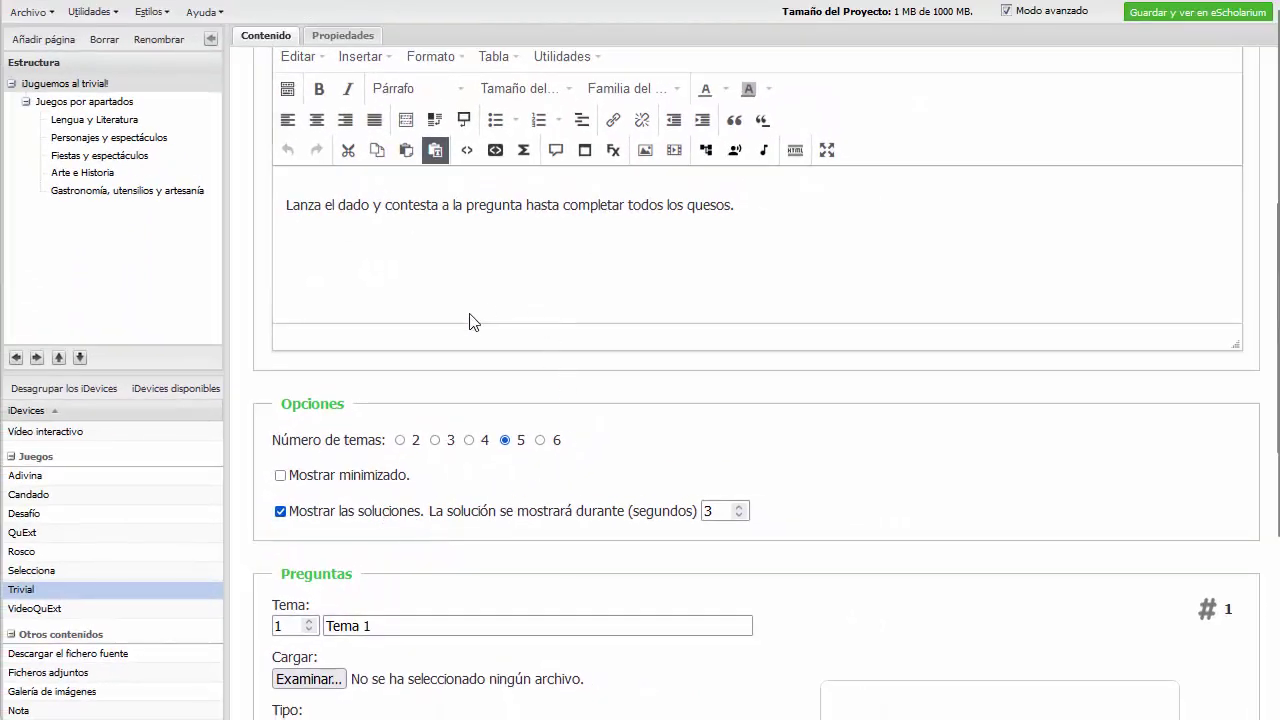
# Name topic 1 of the Trivial "Lengua y Literatura".
pyautogui.scroll(-2, 474, 322)
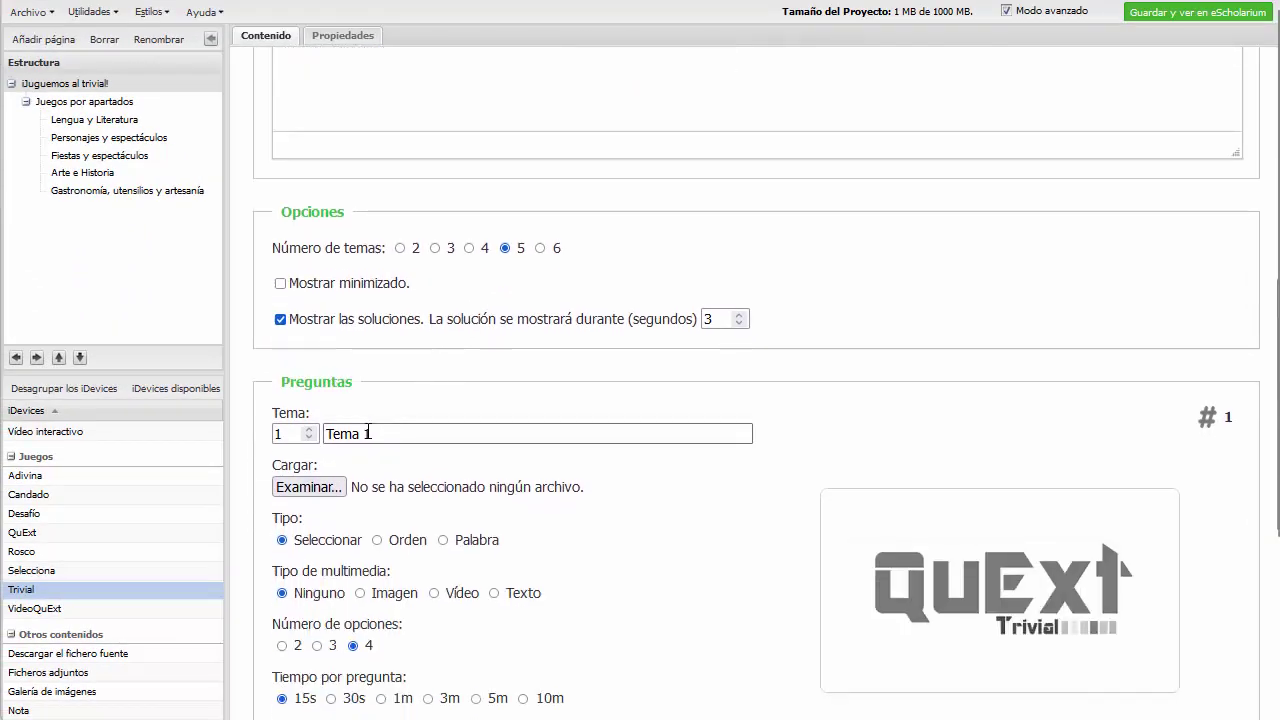
pyautogui.tripleClick(364, 431)
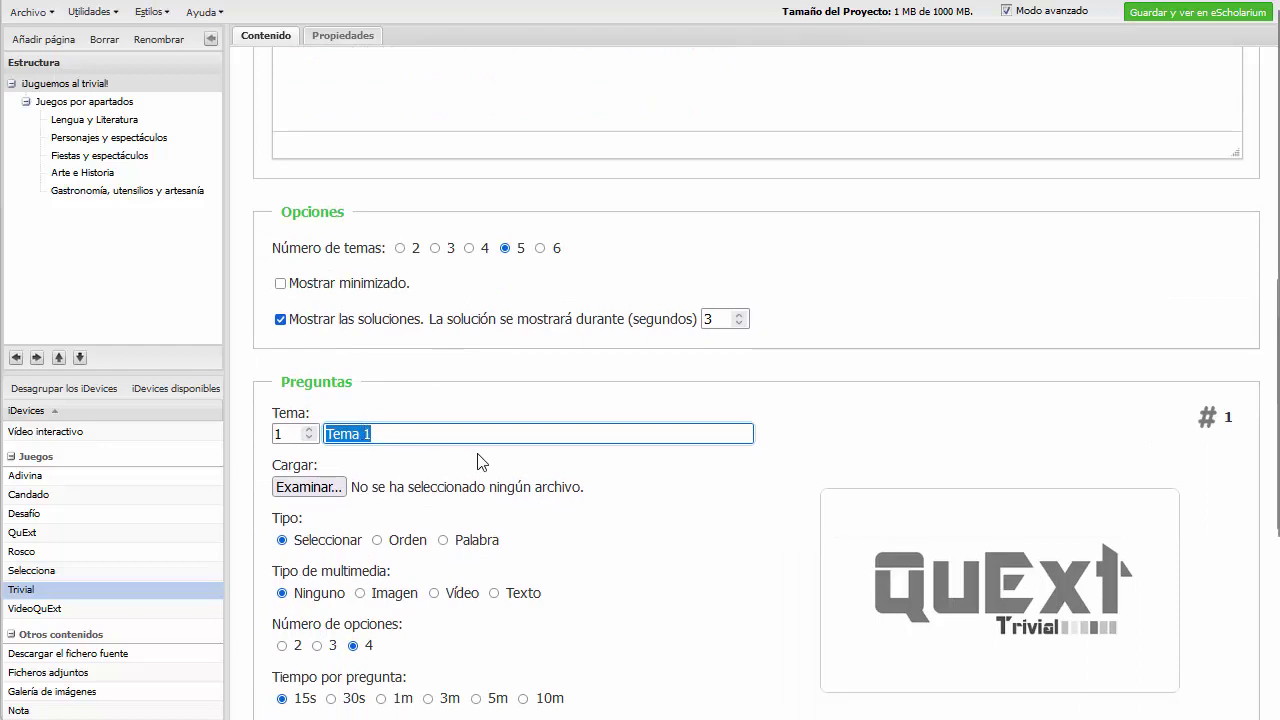
pyautogui.write('Lengu ay')
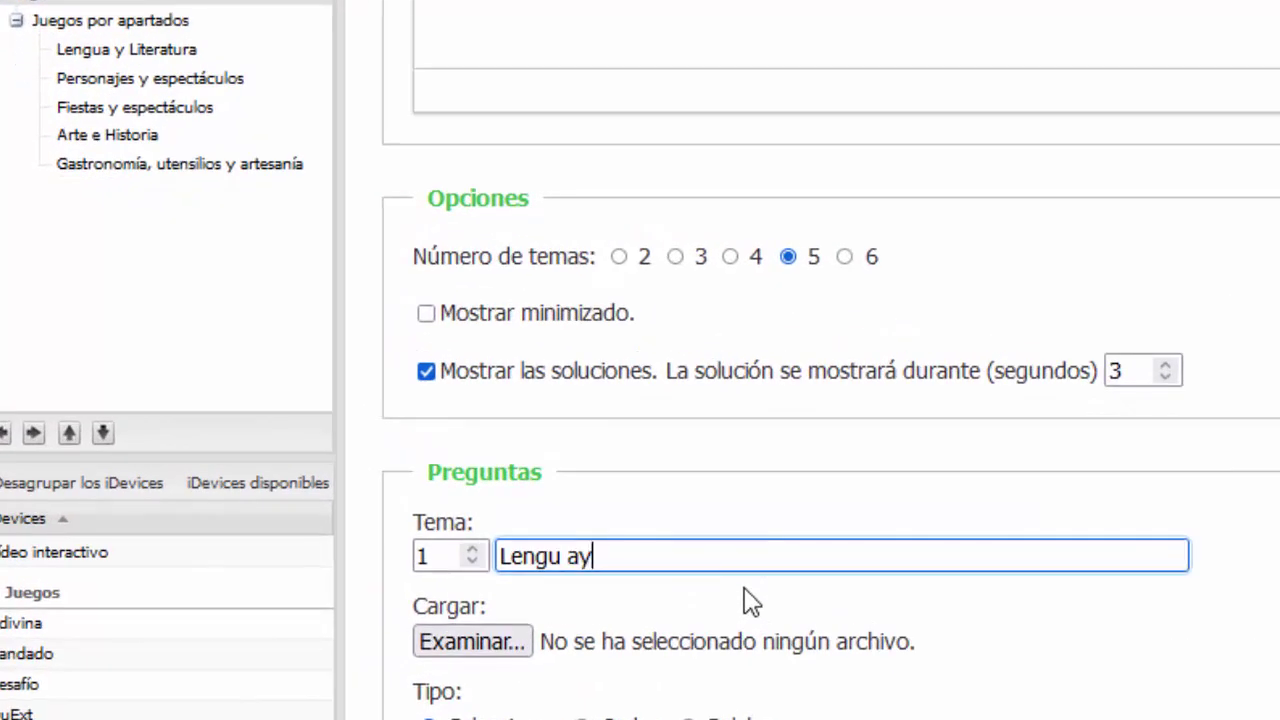
pyautogui.press('BackSpace')
pyautogui.press('BackSpace')
pyautogui.press('BackSpace')
pyautogui.write('a y Literatura')
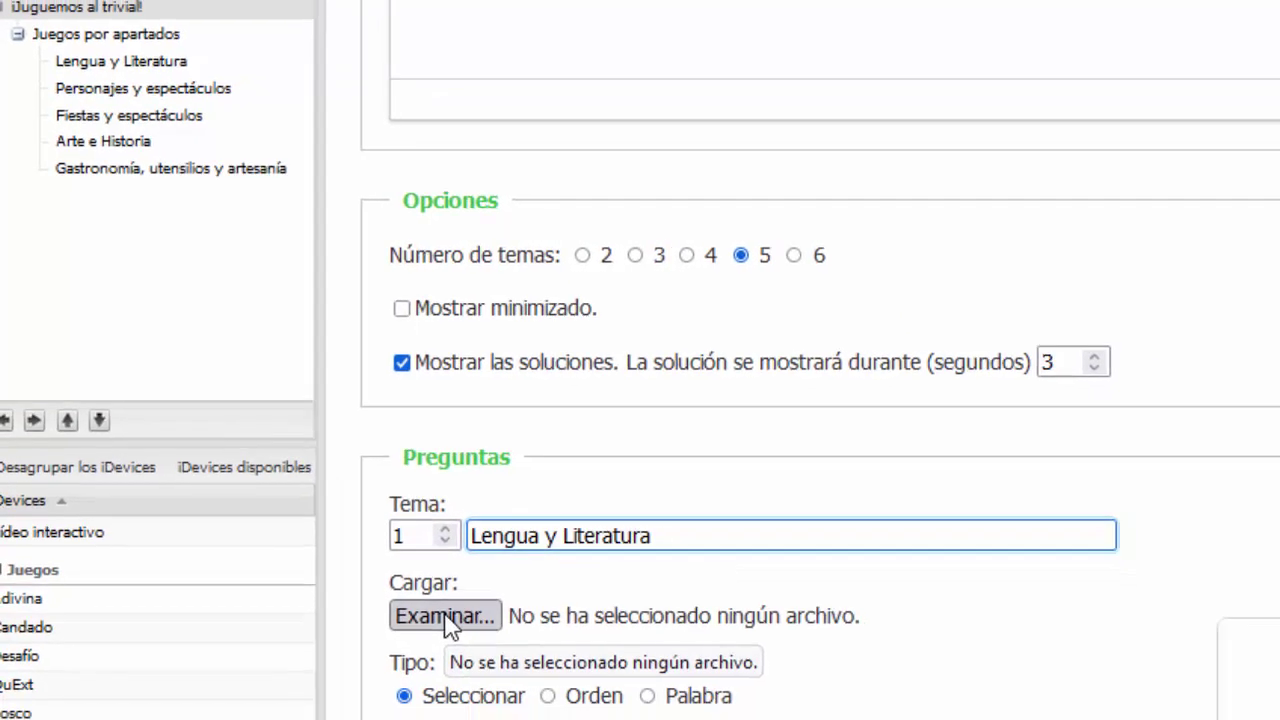
# Load the questions for topic 1 from lenguaYLiteratura.json.
pyautogui.click(474, 642)
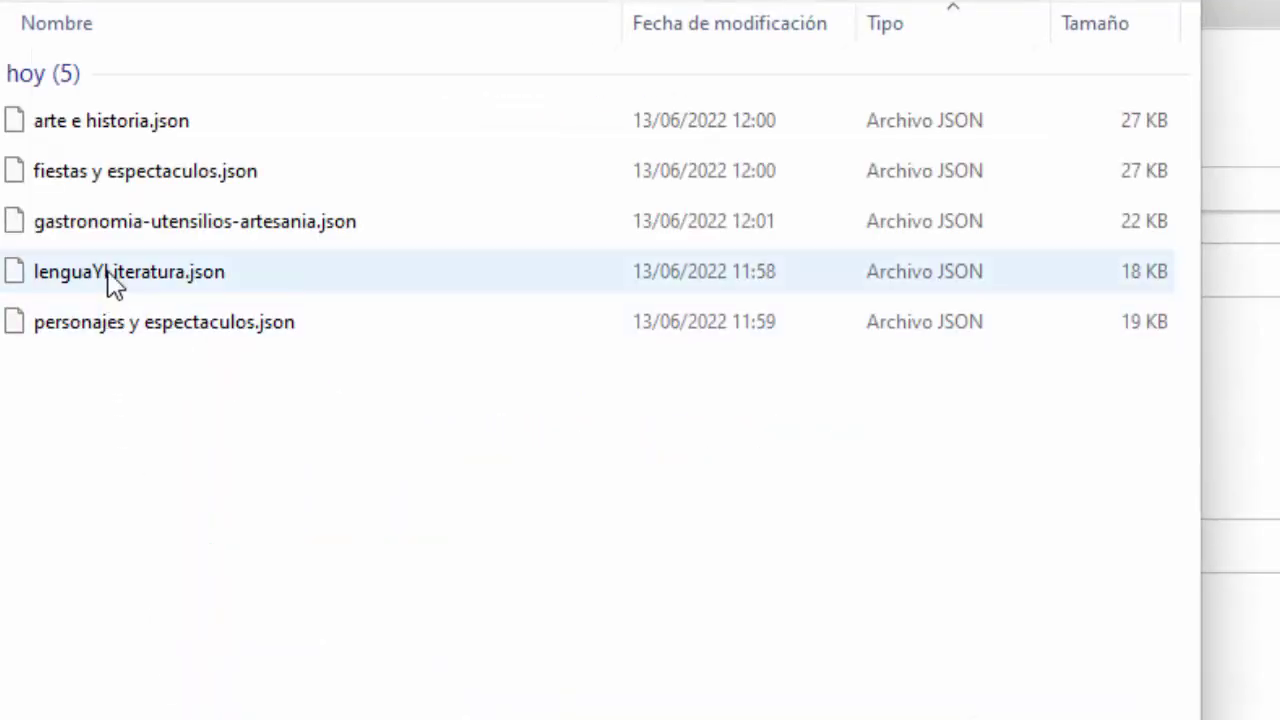
pyautogui.click(113, 280)
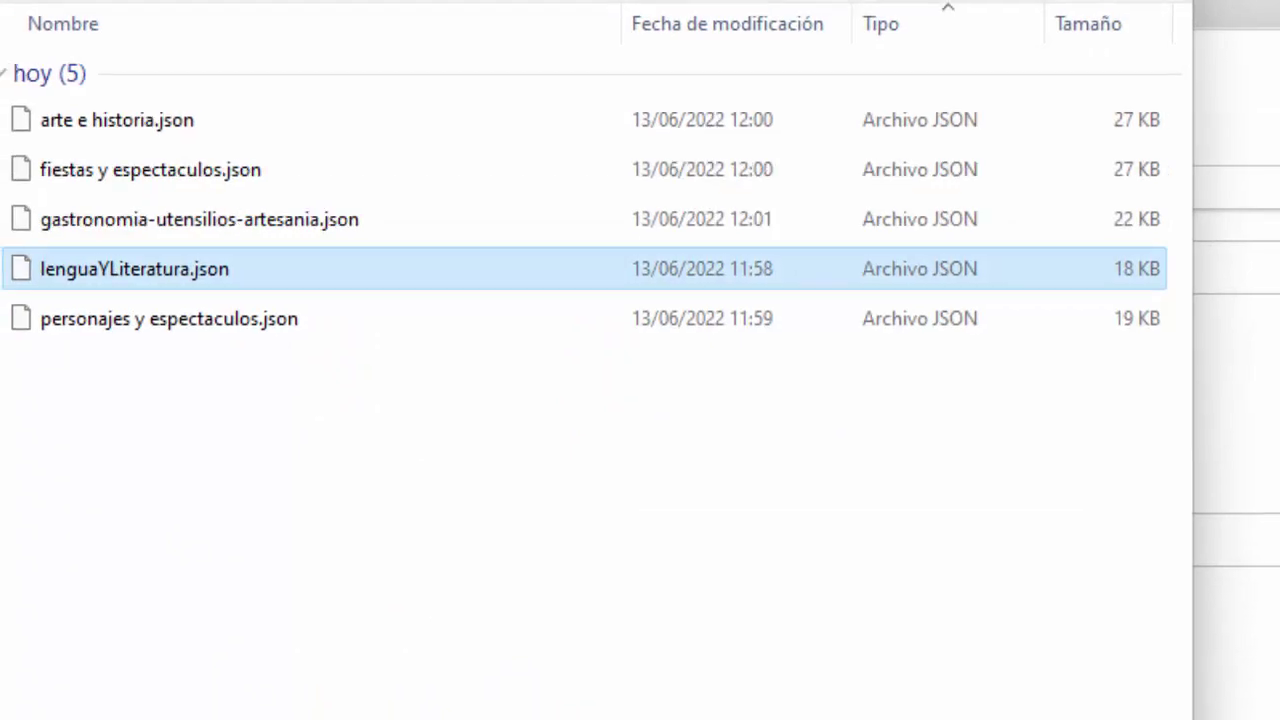
pyautogui.press('Return')
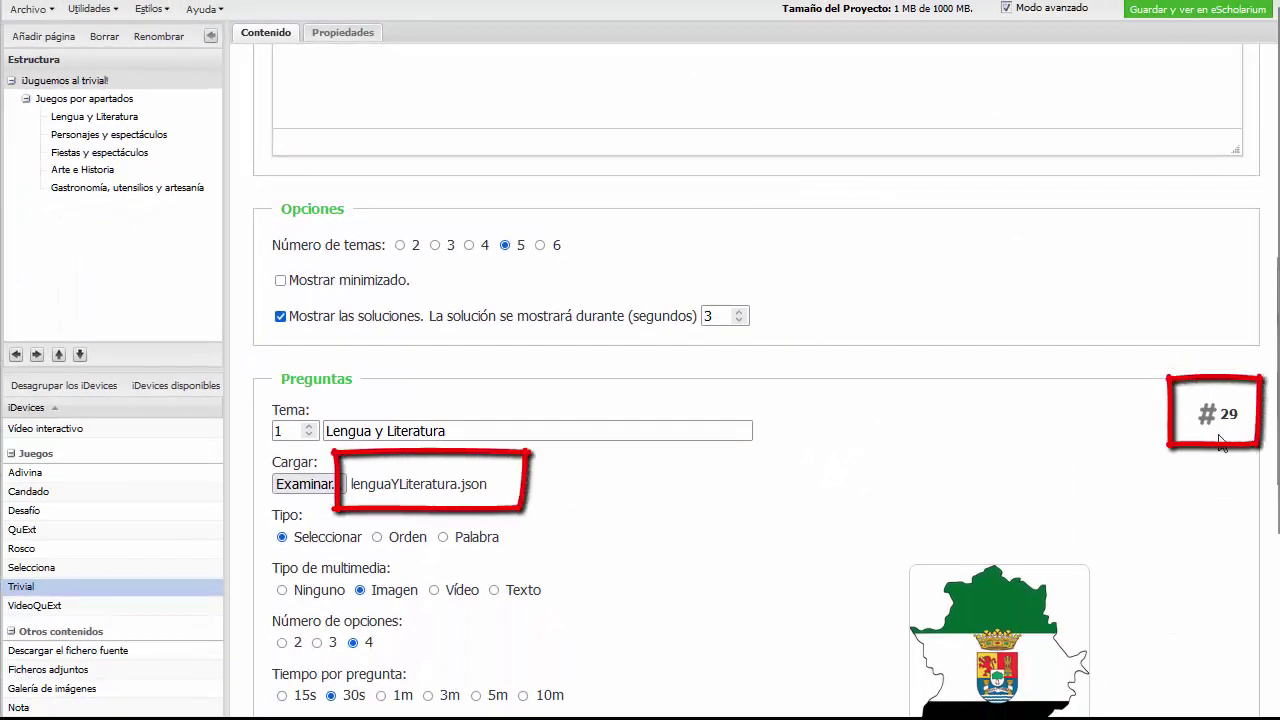
# Switch to topic 2 of the Trivial and name it "Personajes y espectáculos".
pyautogui.click(310, 427)
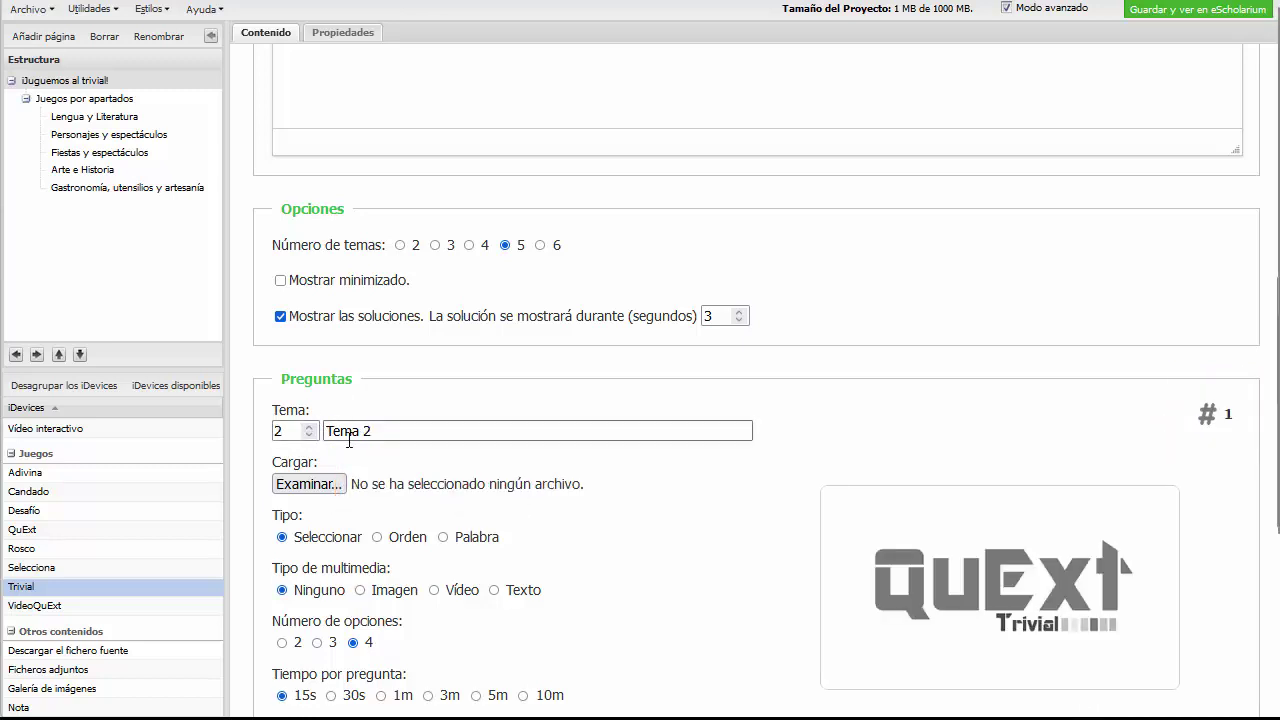
pyautogui.tripleClick(354, 437)
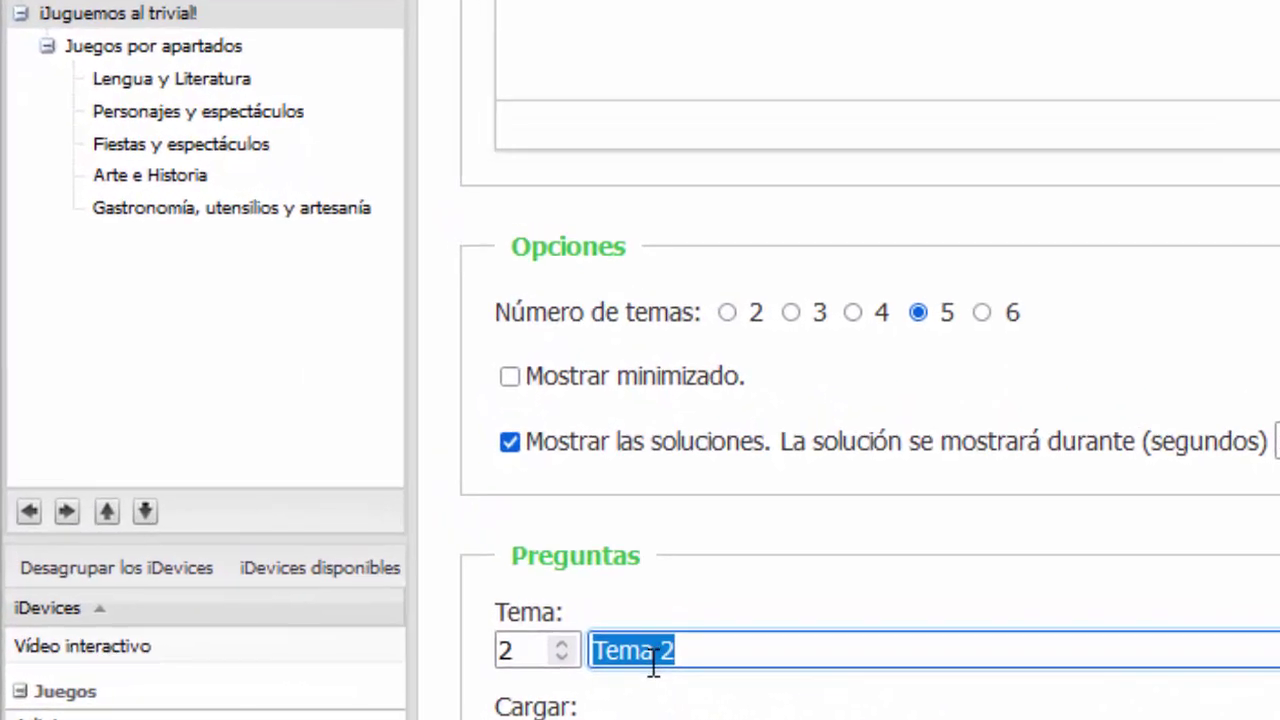
pyautogui.write('Perso')
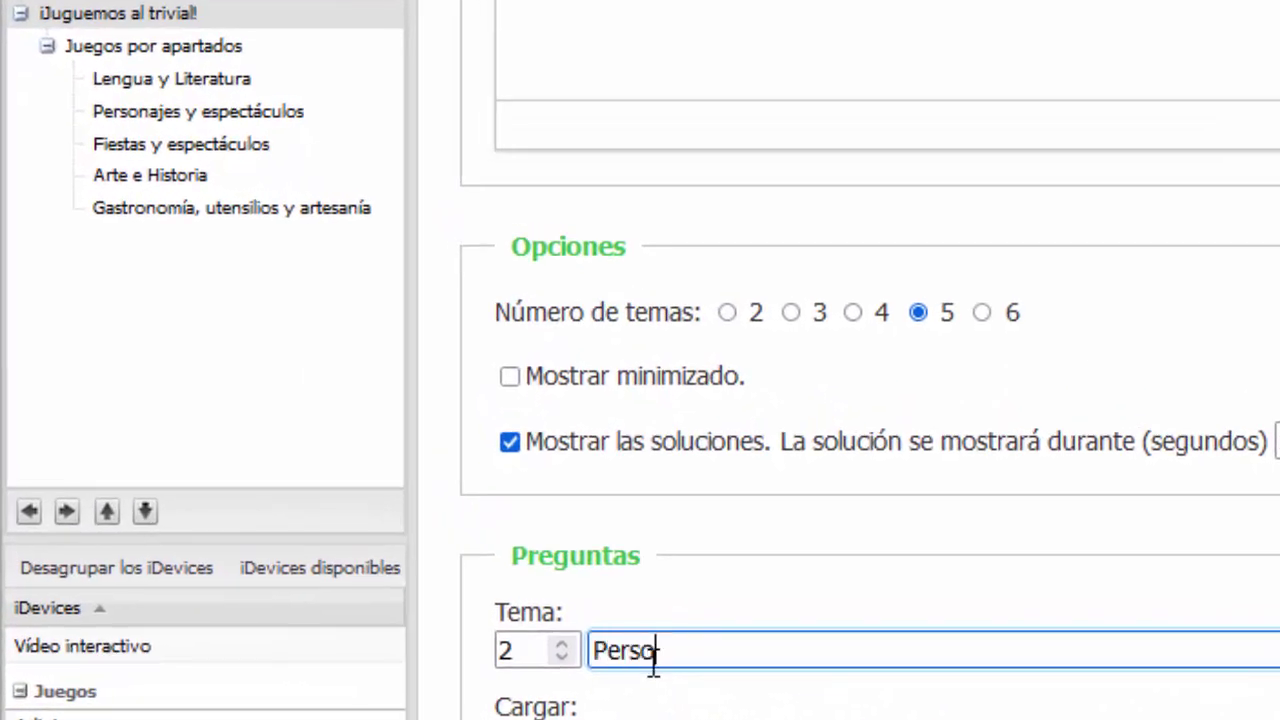
pyautogui.write('najes y e')
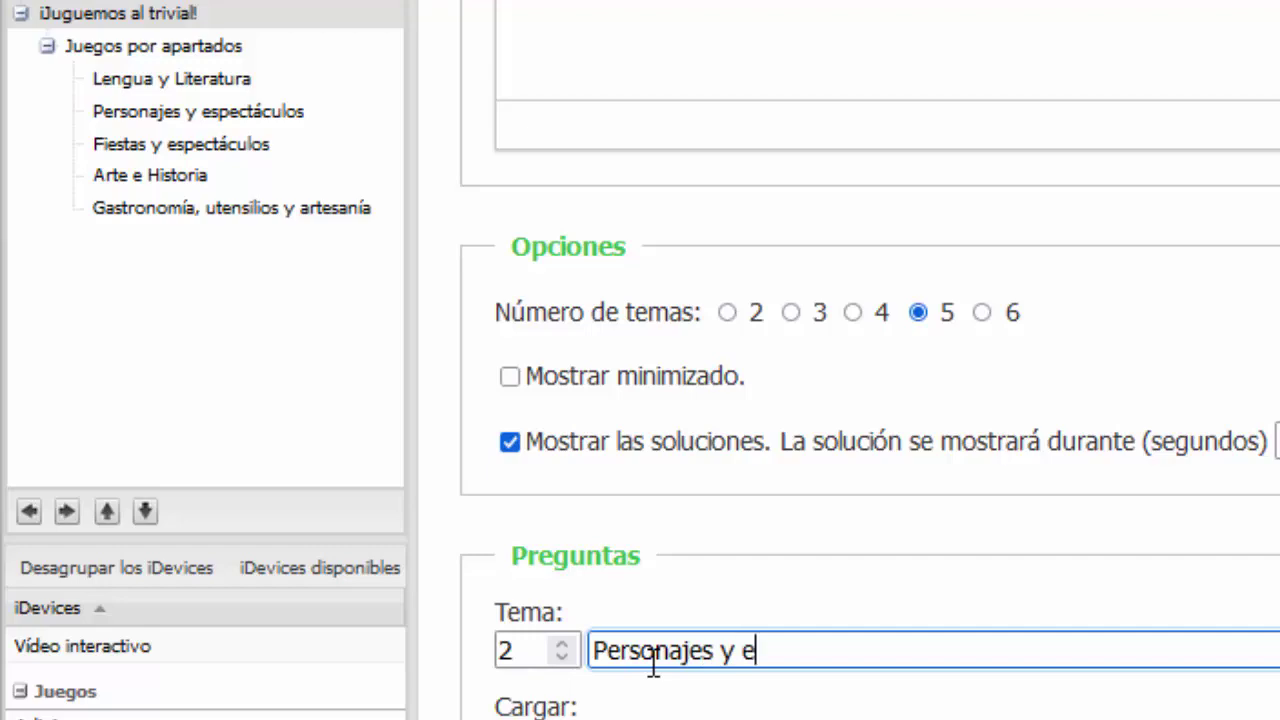
pyautogui.write('spectáculos')
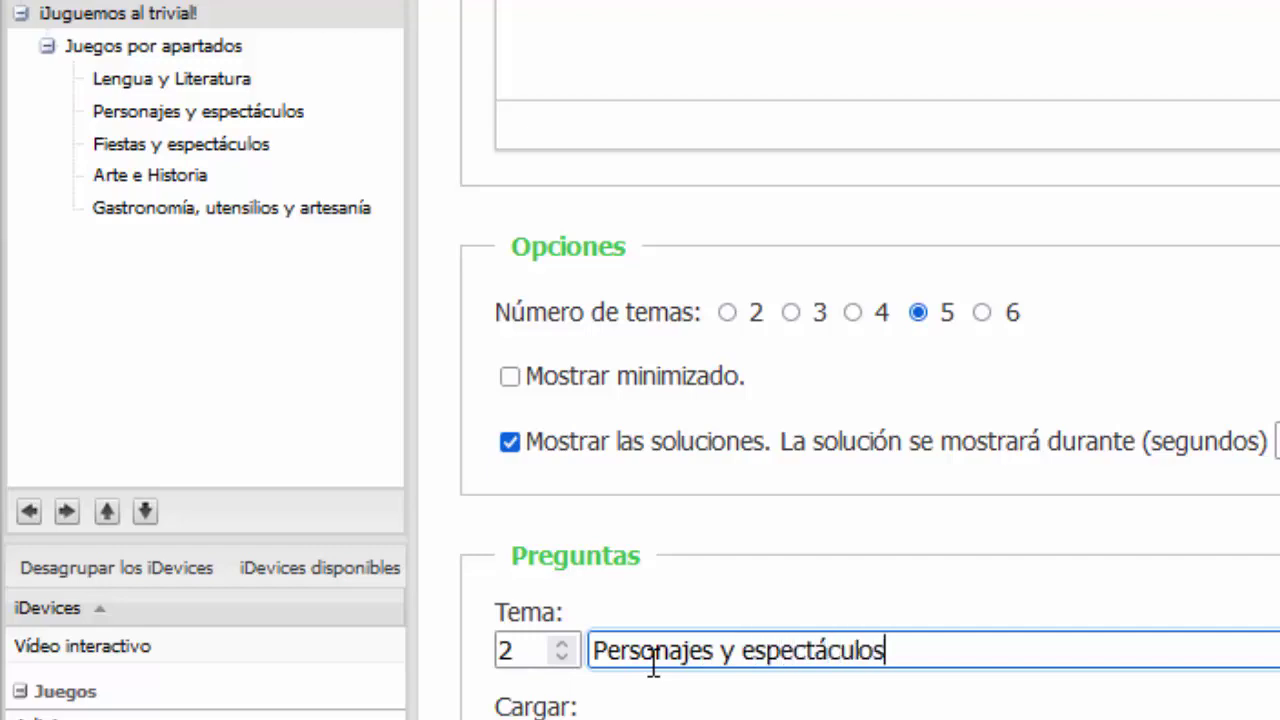
# Load the questions for topic 2 from personajes y espectaculos.json and advance to the next topic.
pyautogui.click(434, 614)
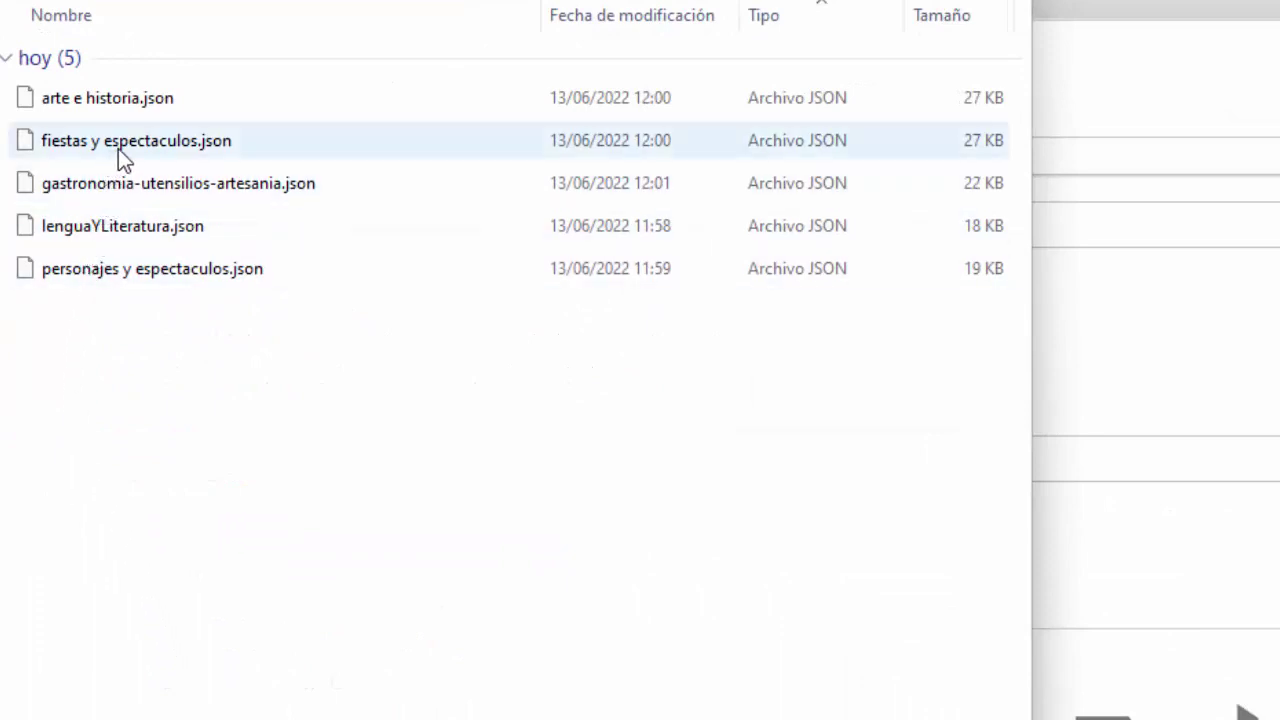
pyautogui.click(150, 274)
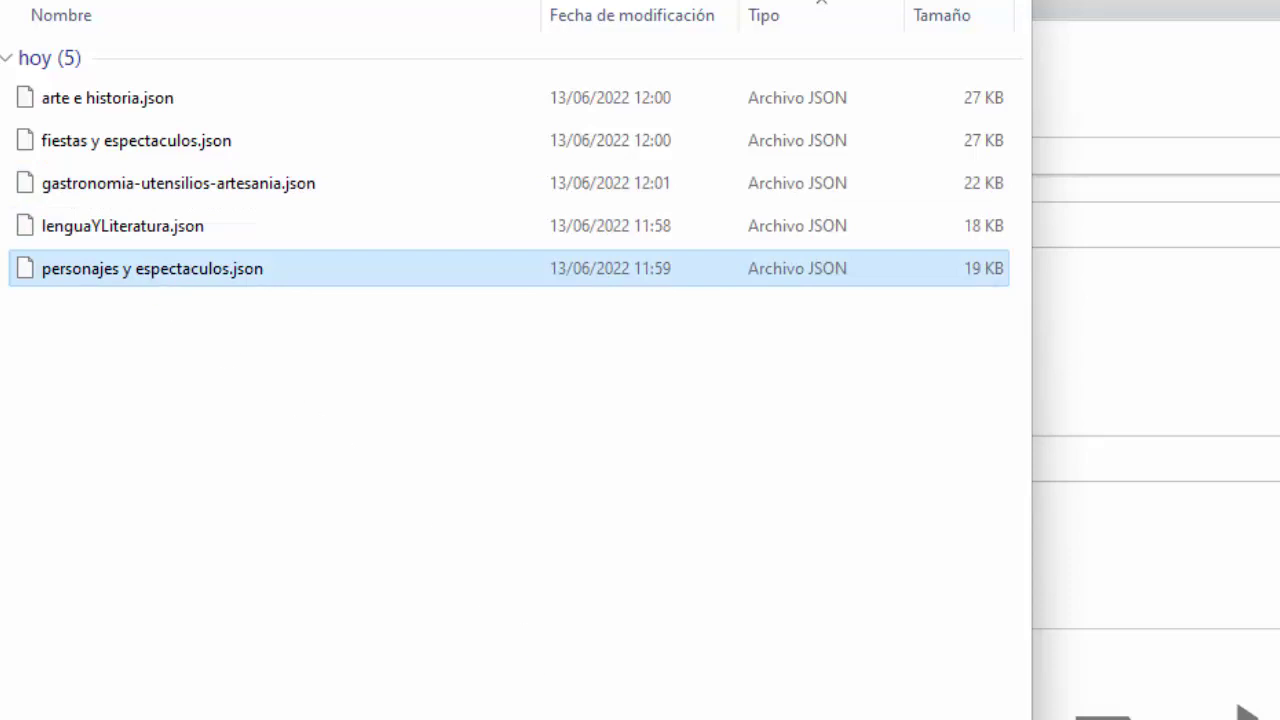
pyautogui.press('Return')
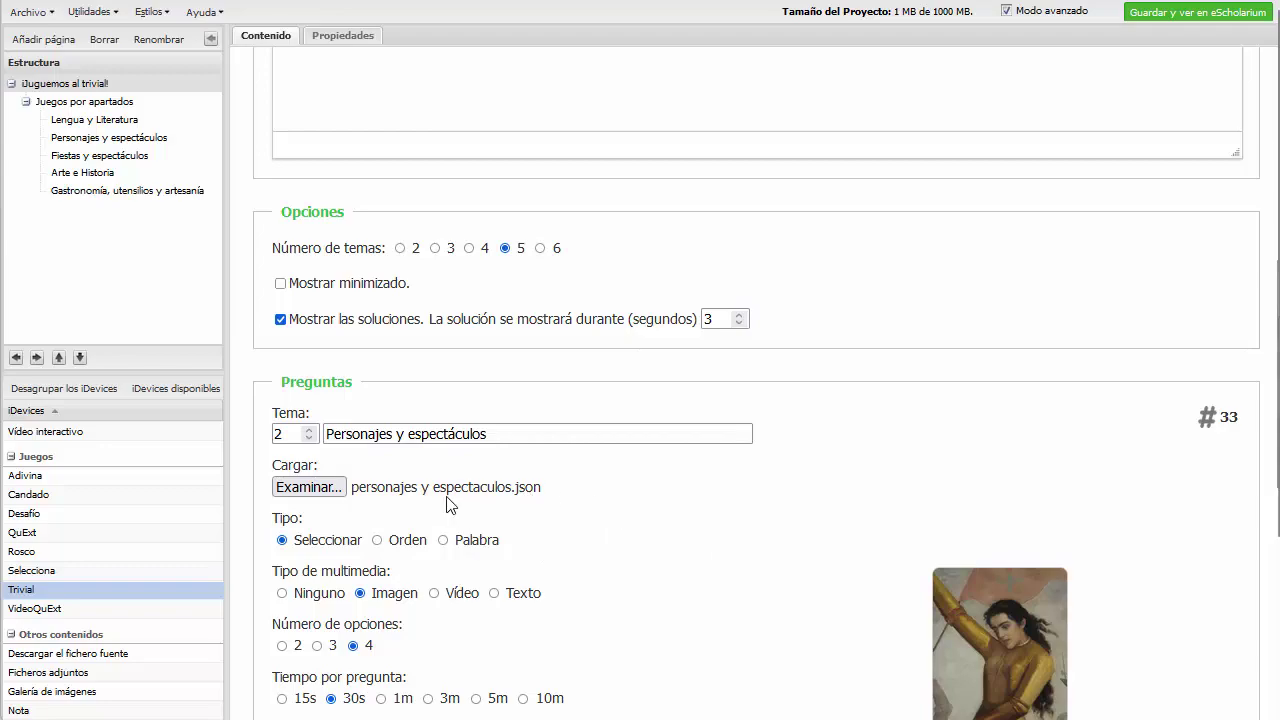
pyautogui.click(310, 430)
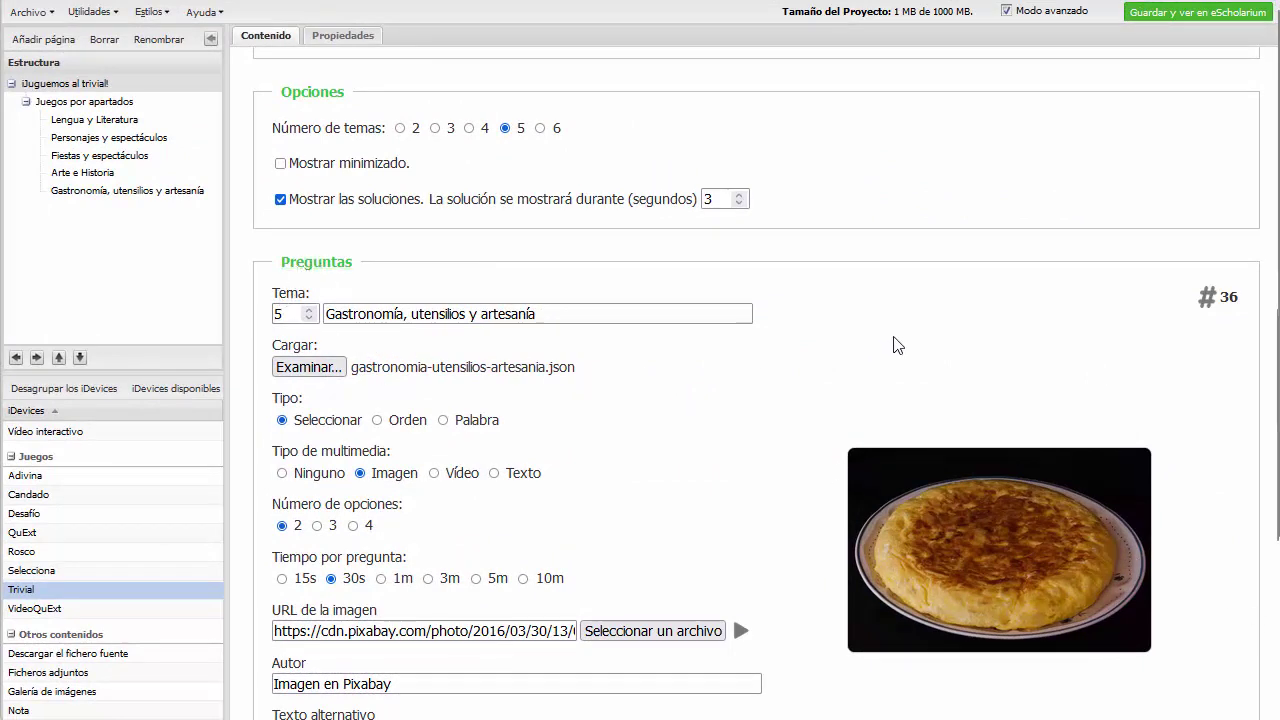
# Look over topic 5's loaded question, from its type and image settings to its answers and question-management controls.
pyautogui.scroll(-2, 890, 320)
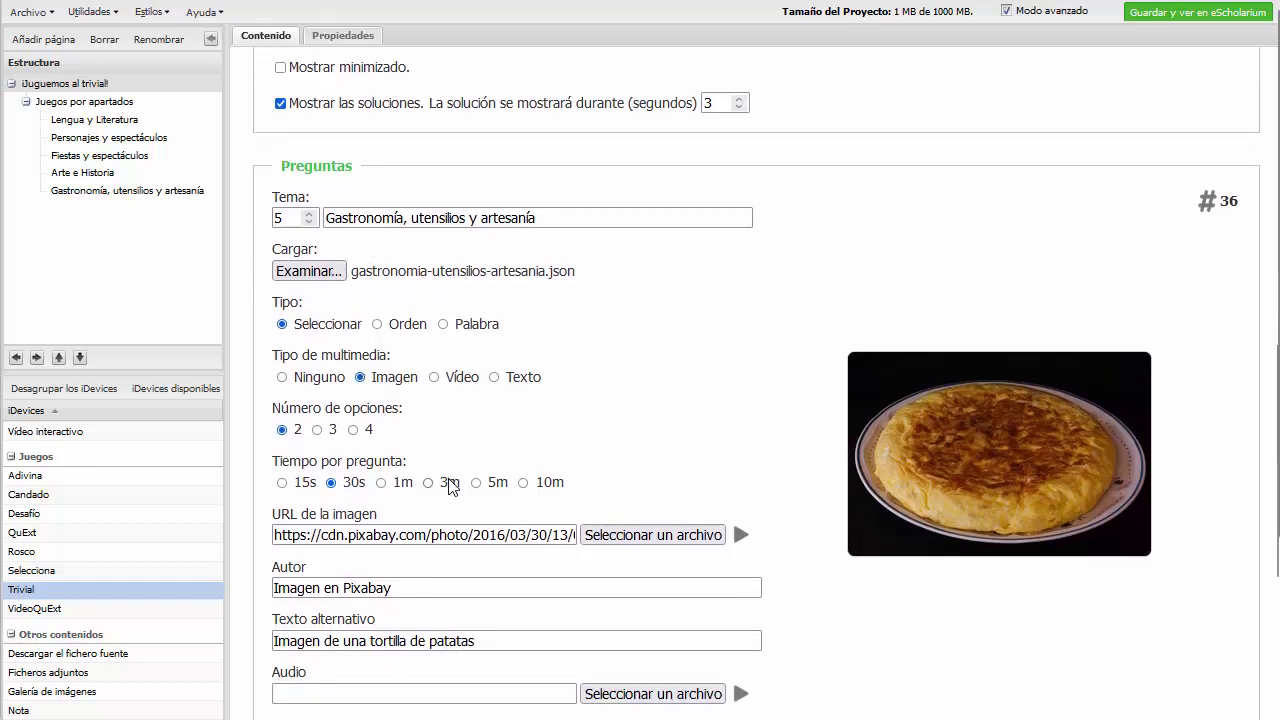
pyautogui.scroll(-4, 450, 485)
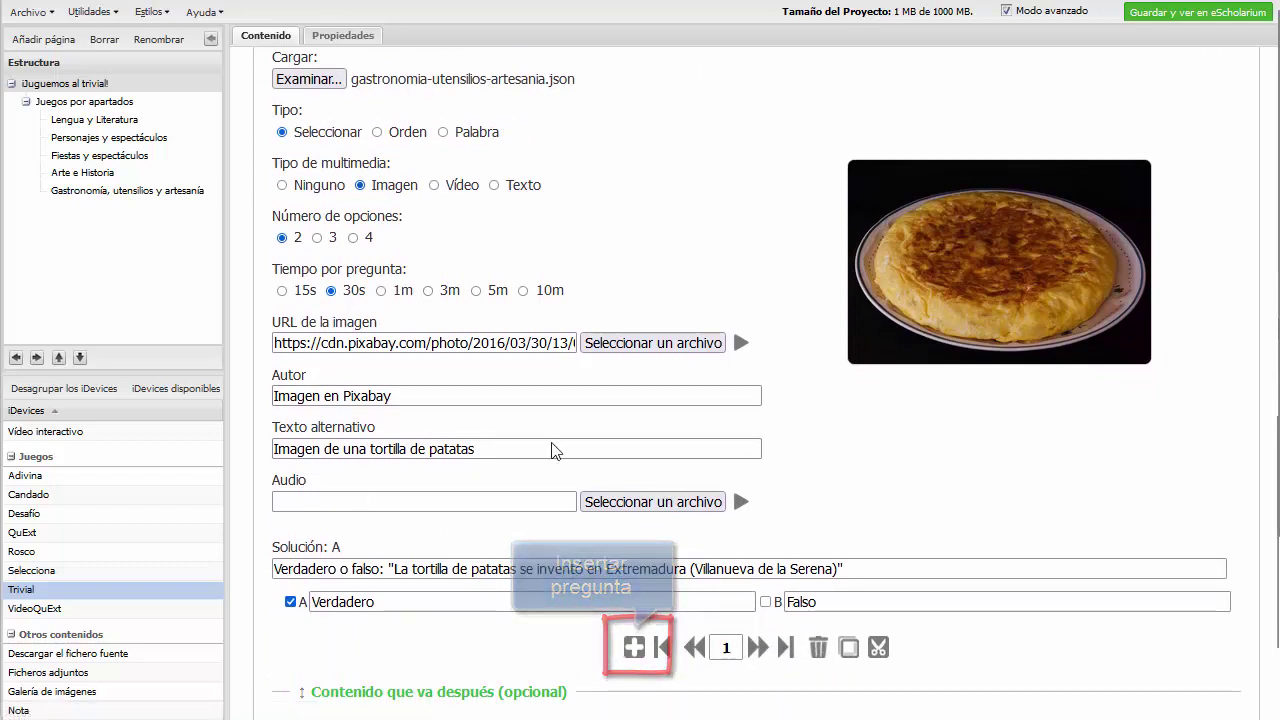
pyautogui.scroll(-3, 492, 530)
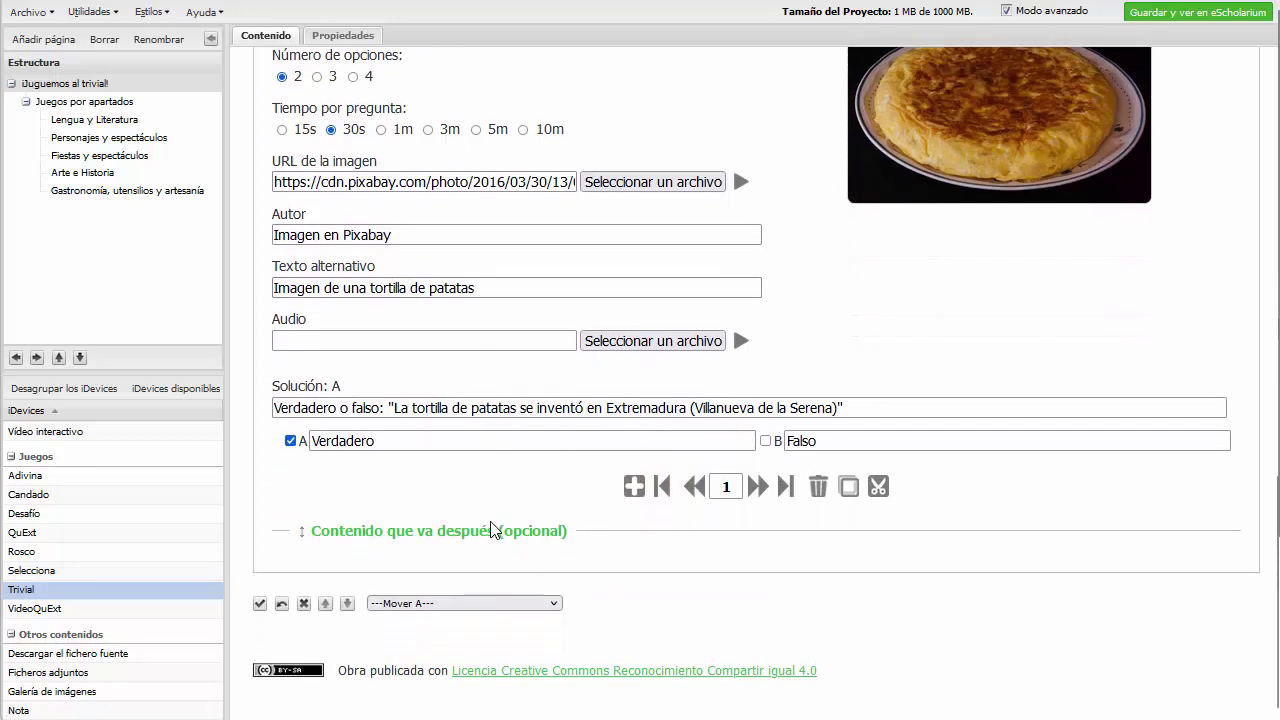
pyautogui.scroll(8, 492, 530)
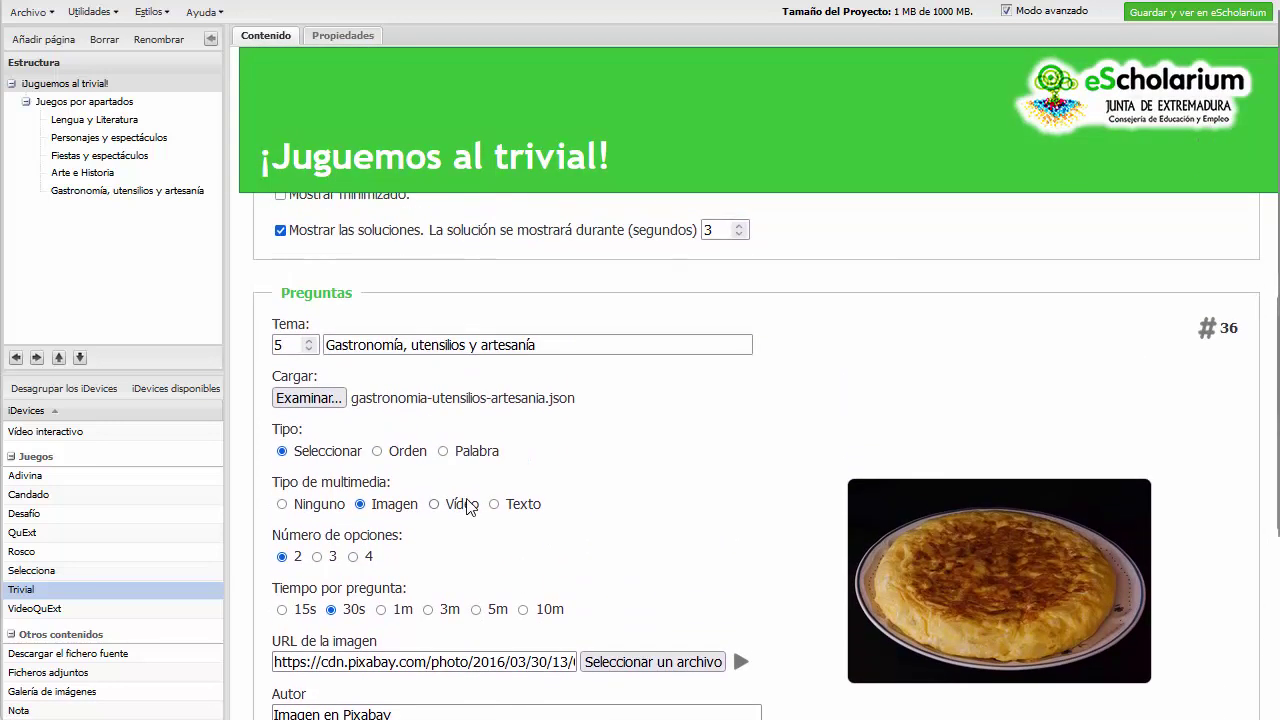
# Go back through the Trivial's topics to topic 1 and forward to topic 3, checking each name and loaded questions.
pyautogui.click(309, 349)
pyautogui.click(309, 351)
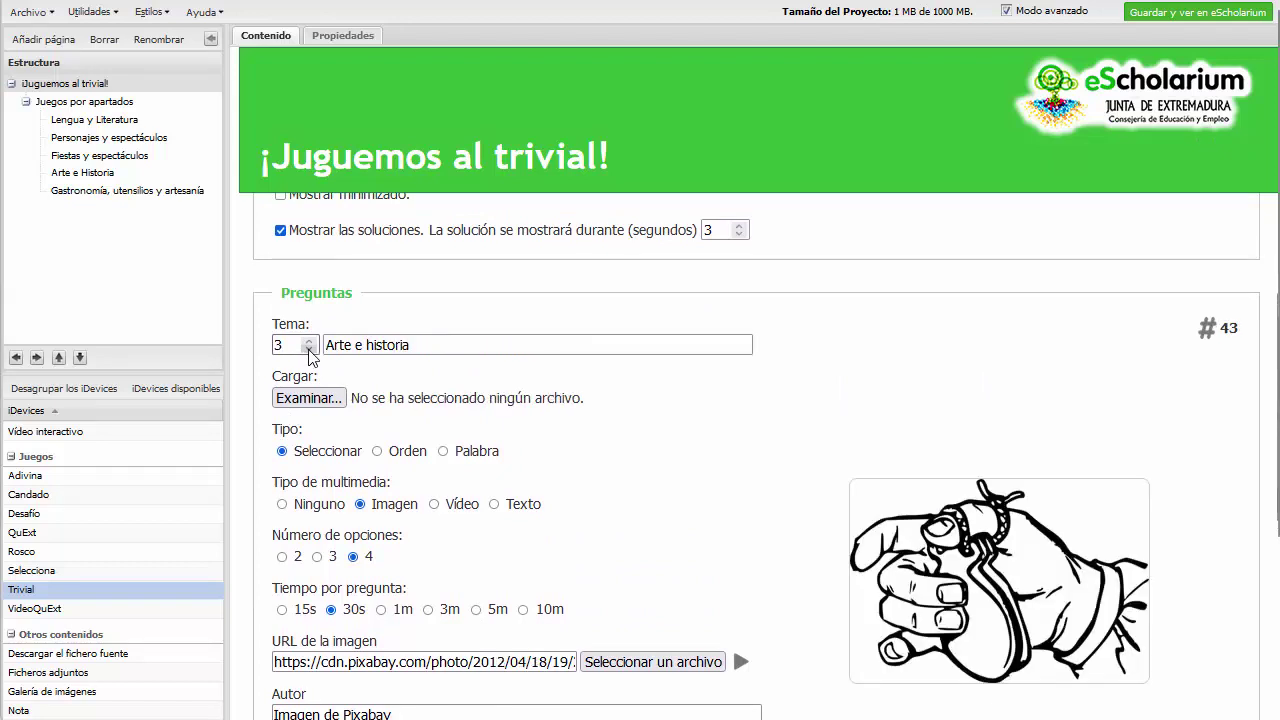
pyautogui.click(309, 350)
pyautogui.click(309, 350)
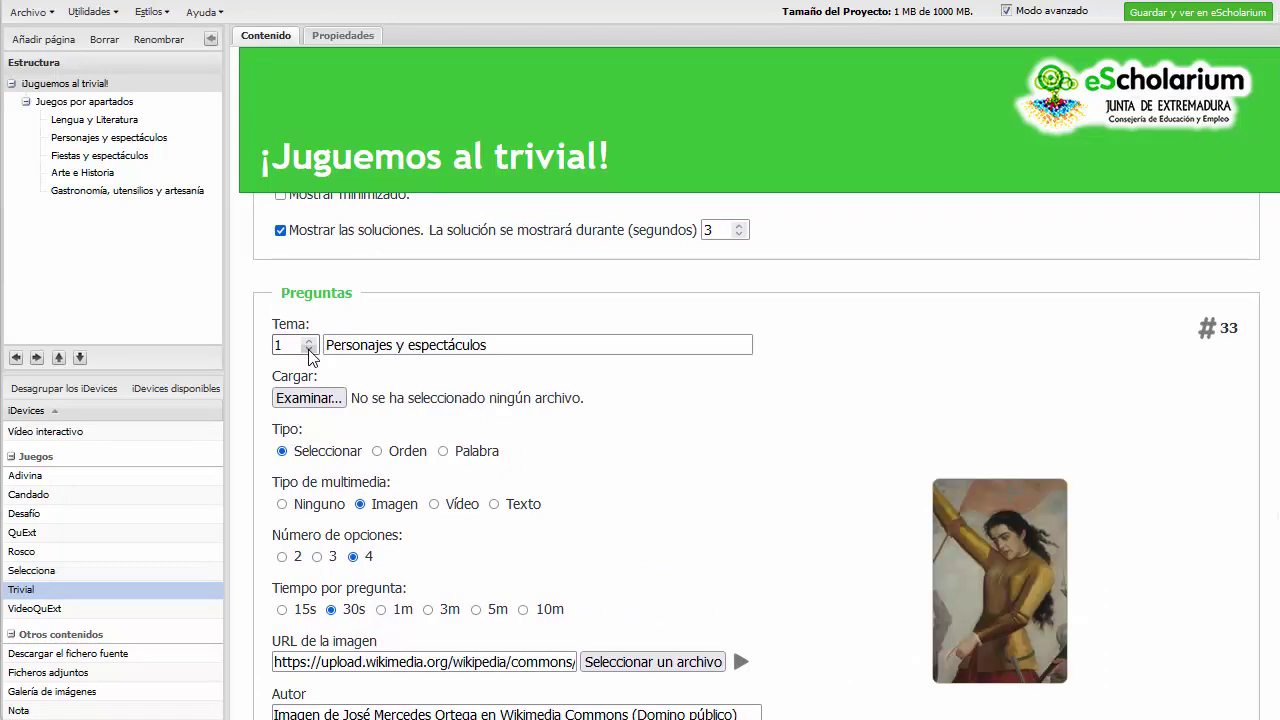
pyautogui.click(309, 341)
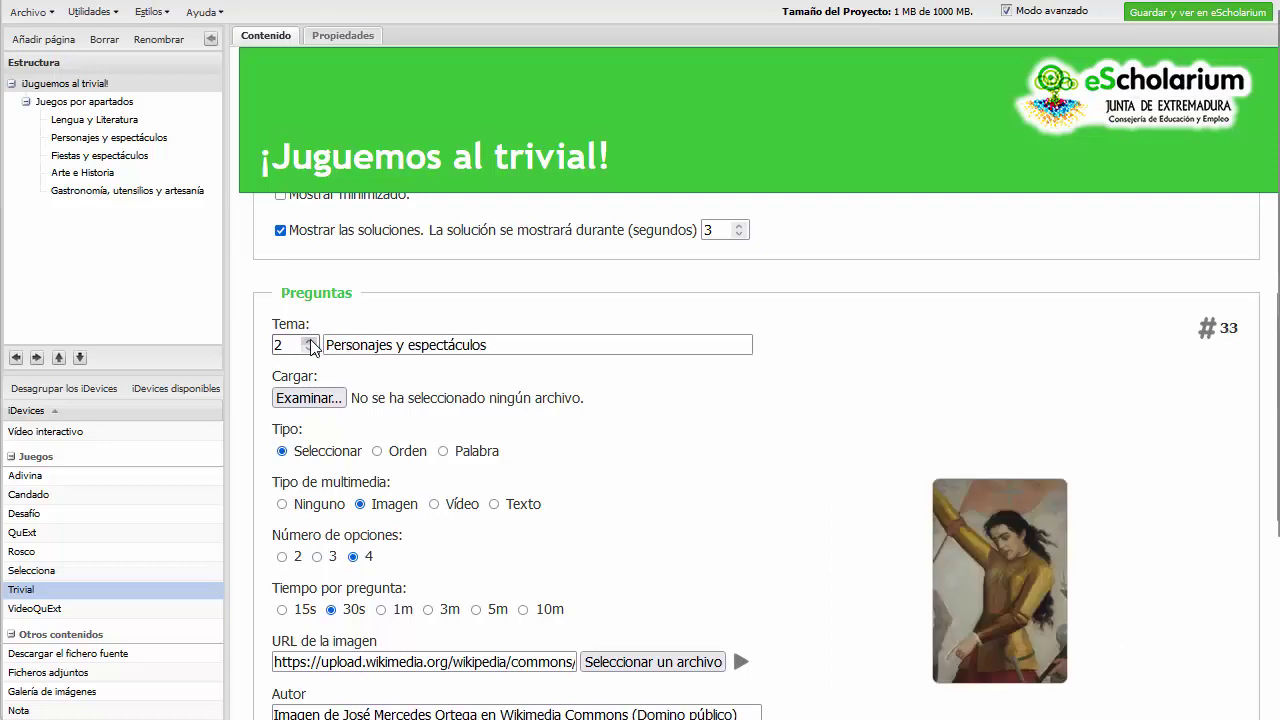
pyautogui.click(309, 341)
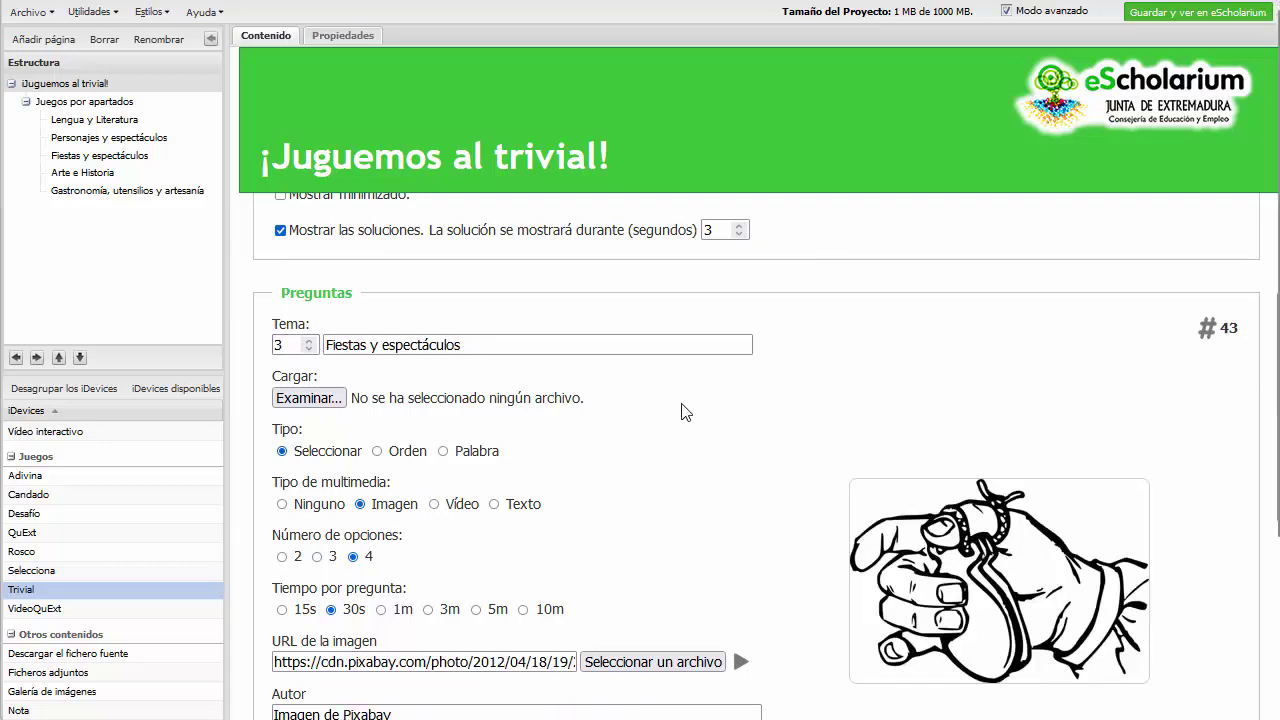
# Save the five-topic Trivial activity on the "¡Juguemos al trivial!" page.
pyautogui.scroll(-5, 680, 409)
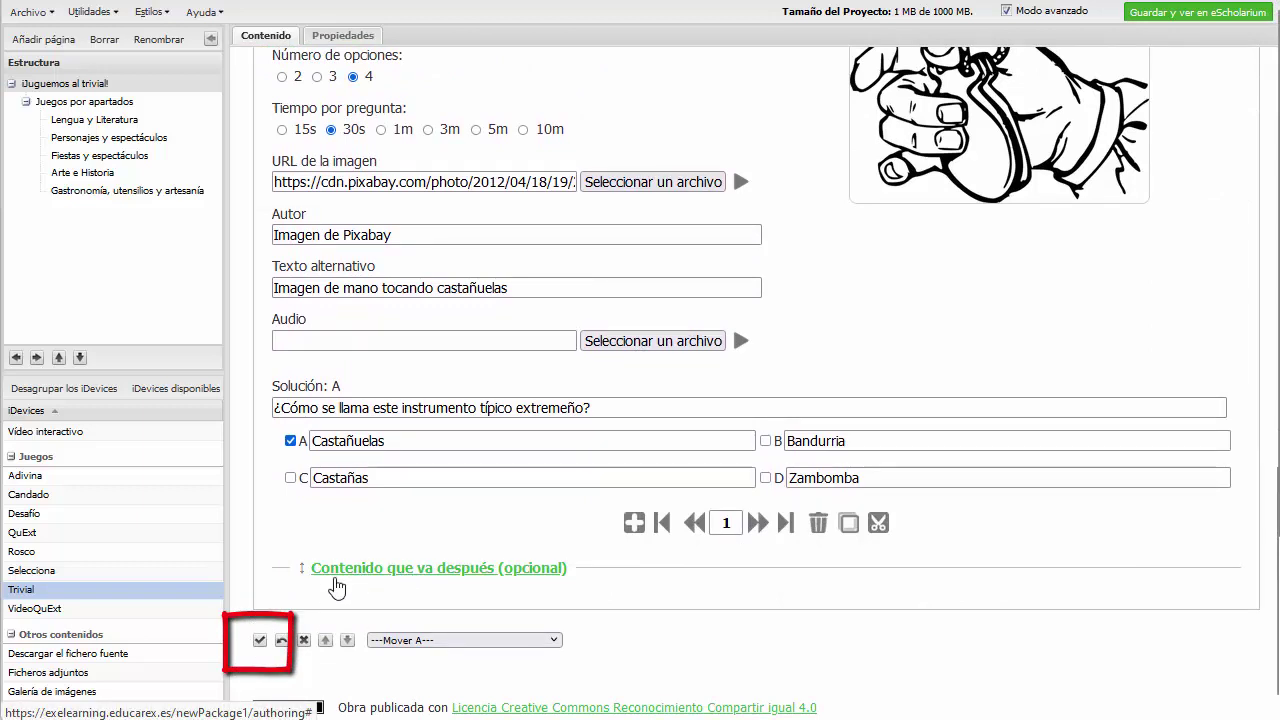
pyautogui.click(260, 642)
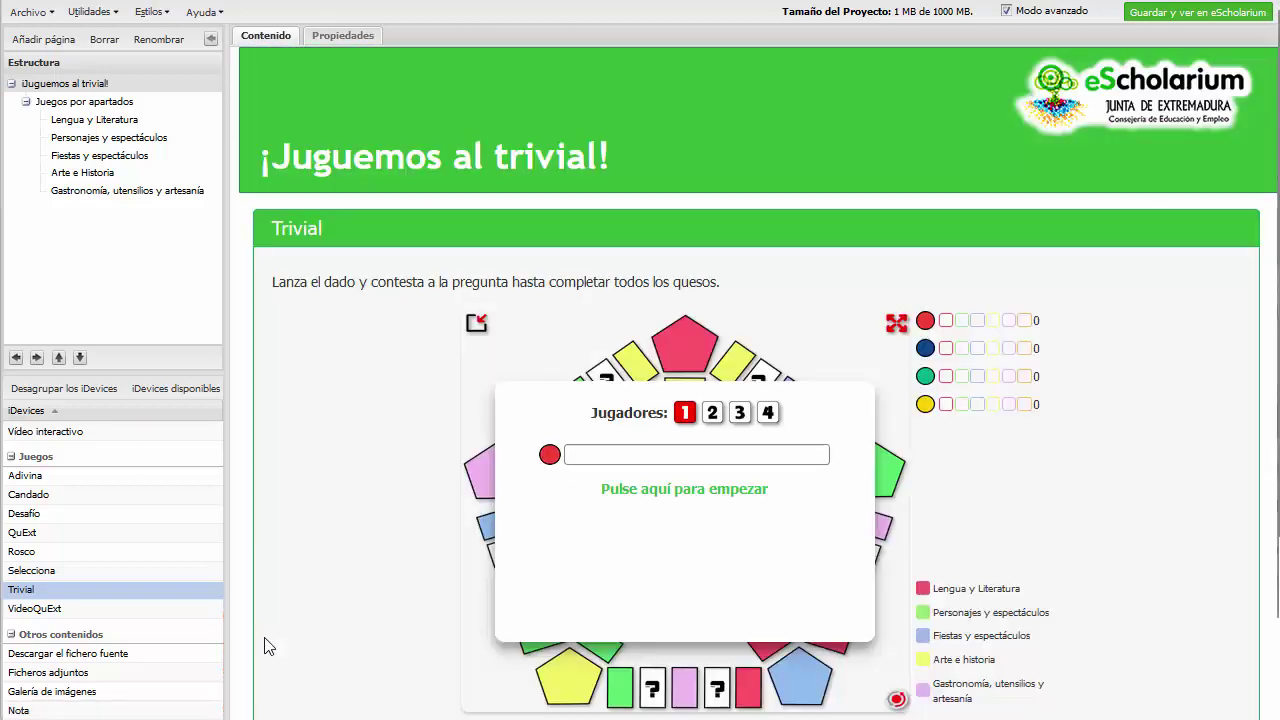